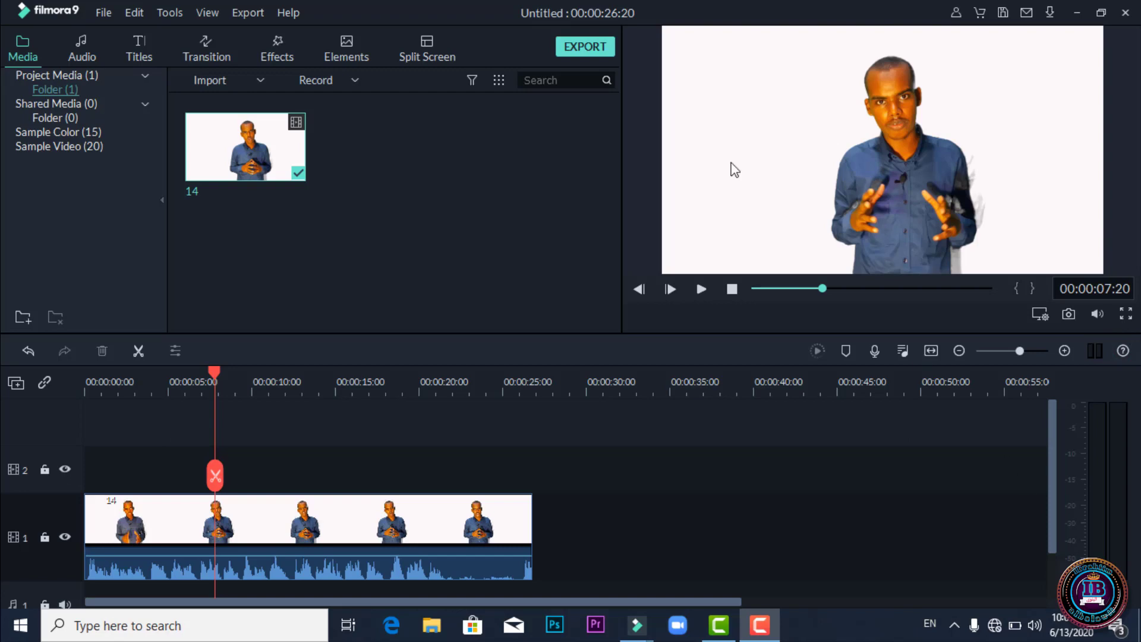
# Place the Lower Third 4 title on track 2 at about 6 s and preview it at 10 s.
pyautogui.click(141, 44)
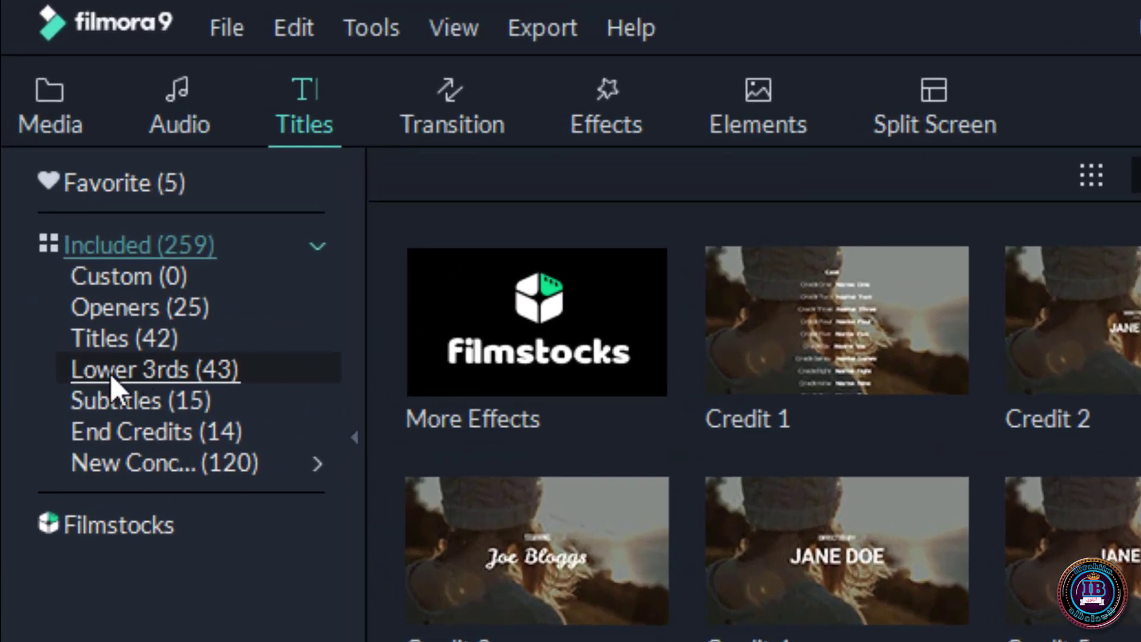
pyautogui.click(109, 372)
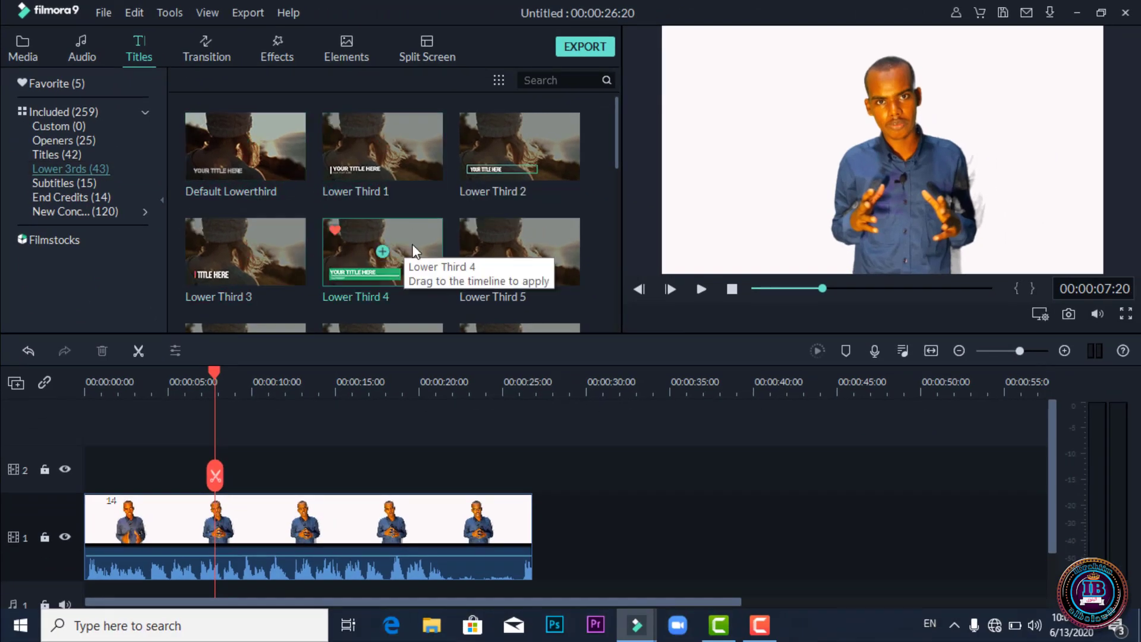
pyautogui.moveTo(412, 248); pyautogui.dragTo(219, 463)
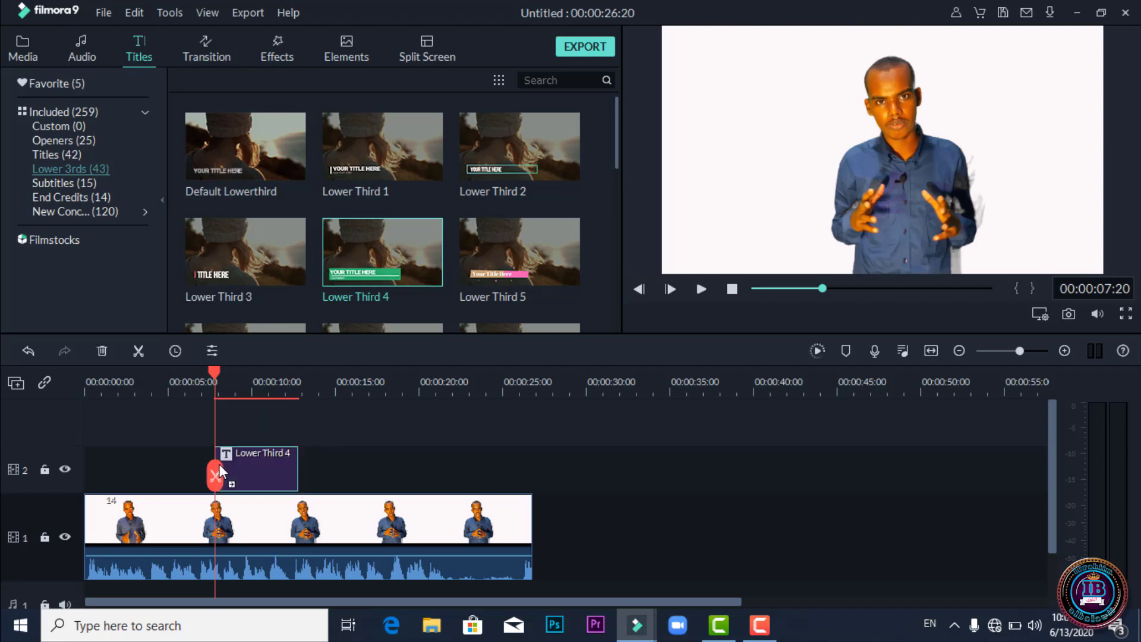
pyautogui.click(252, 391)
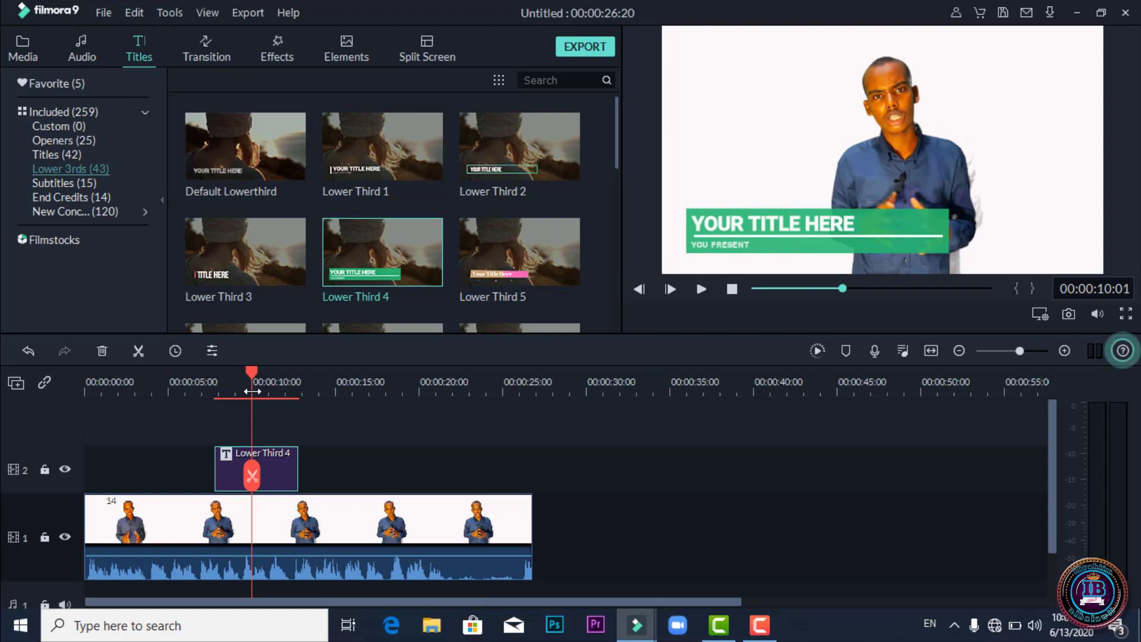
pyautogui.click(756, 223)
# Replace 'YOUR TITLE HERE' in the lower third with the speaker's full name.
pyautogui.doubleClick(756, 223)
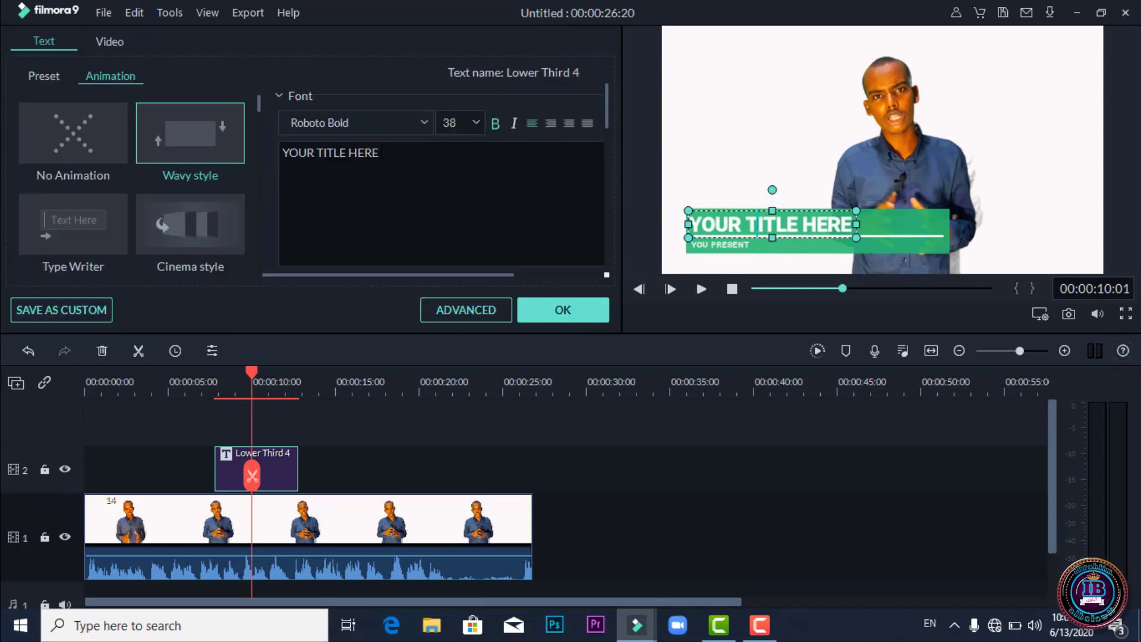
pyautogui.moveTo(852, 225); pyautogui.dragTo(689, 224)
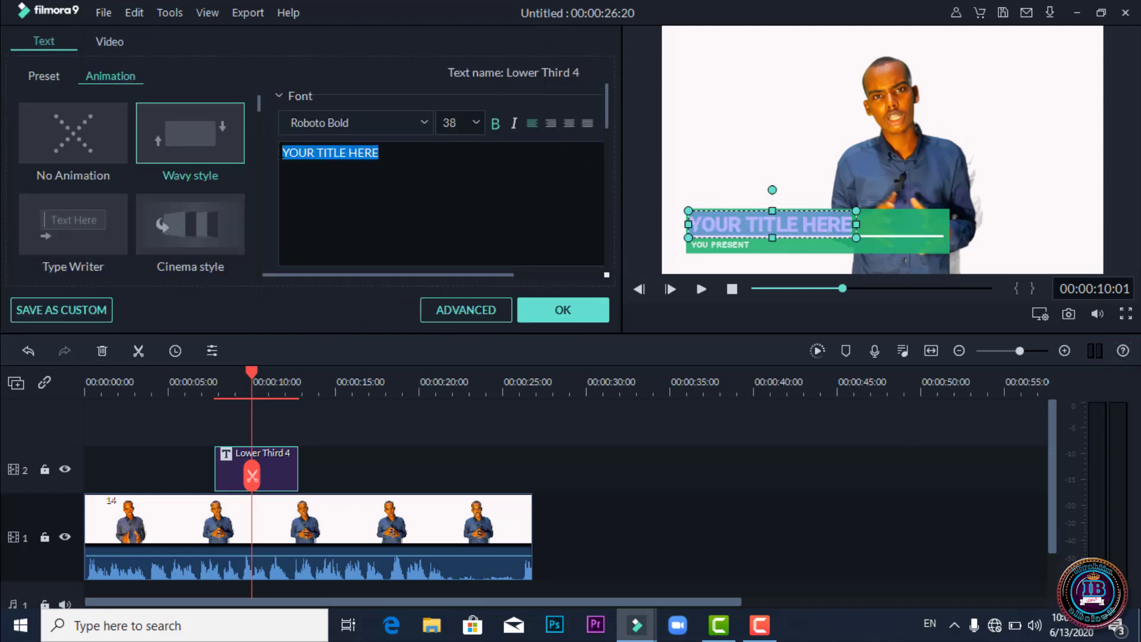
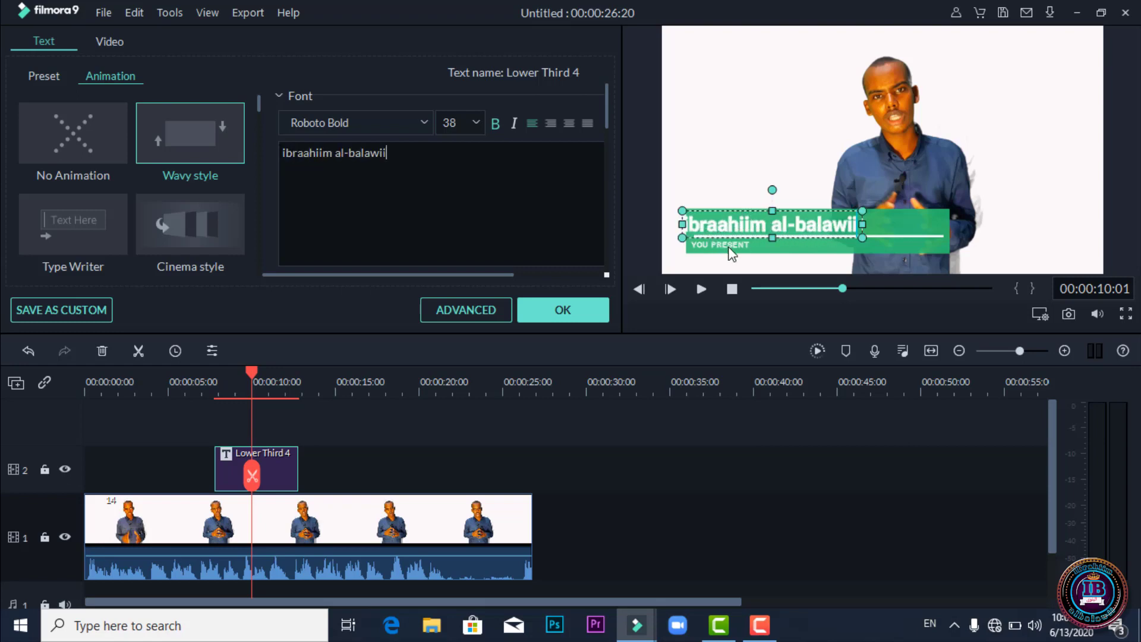
pyautogui.click(729, 245)
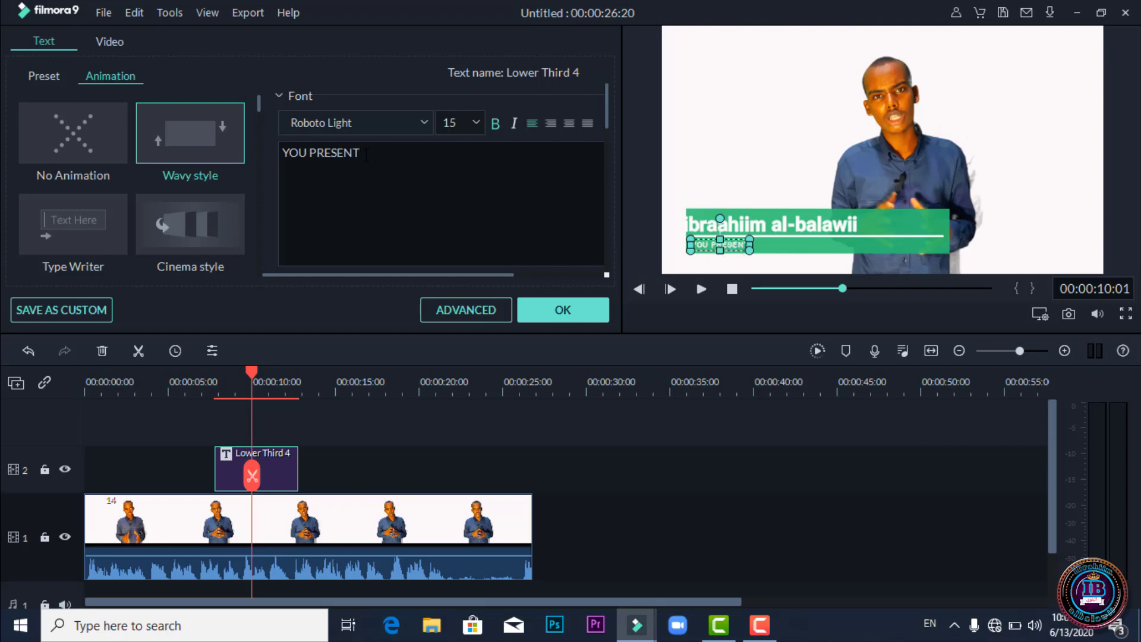
# Change the 'YOU PRESENT' subtitle to 'ardey' in 32-point Roboto Bold Italic.
pyautogui.moveTo(366, 156); pyautogui.dragTo(283, 154)
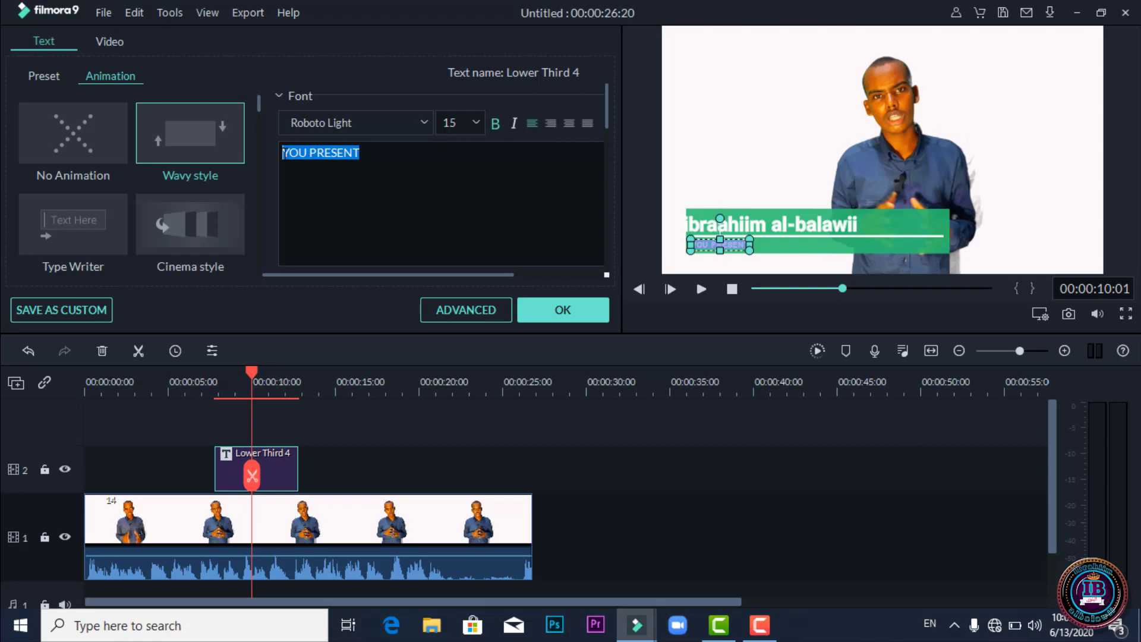
pyautogui.write('ardey')
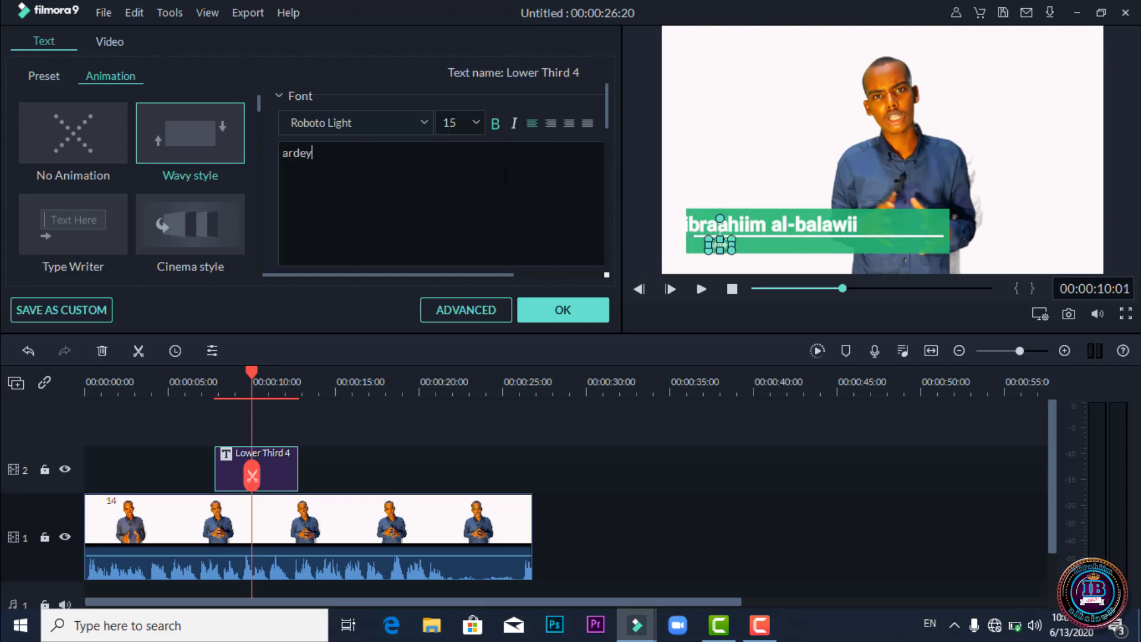
pyautogui.click(477, 121)
pyautogui.scroll(3, 476, 167)
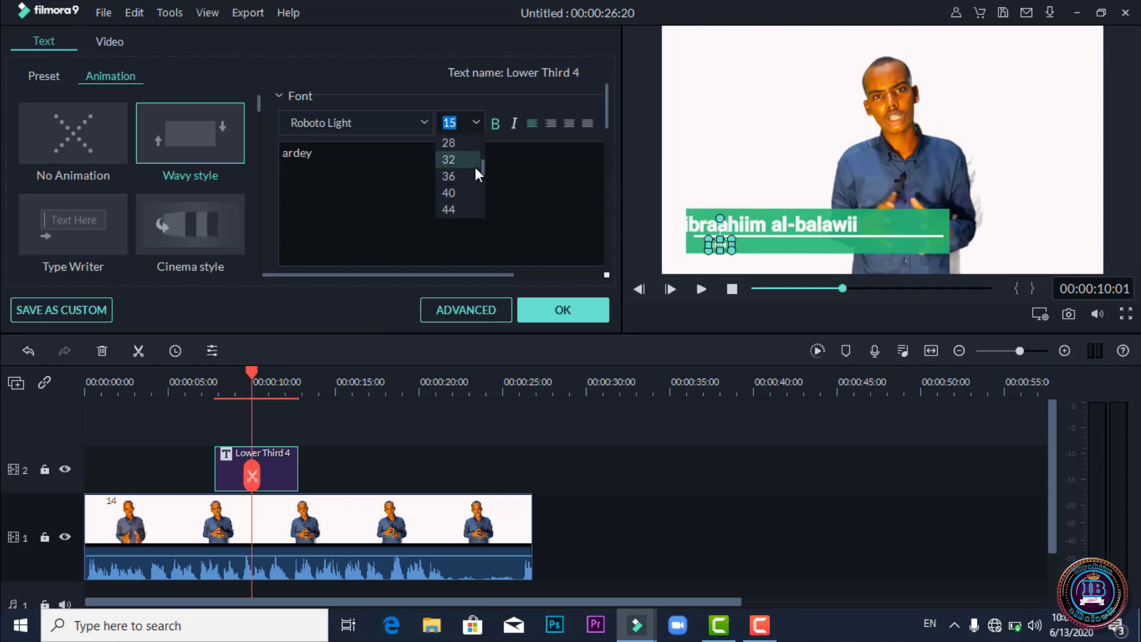
pyautogui.click(456, 165)
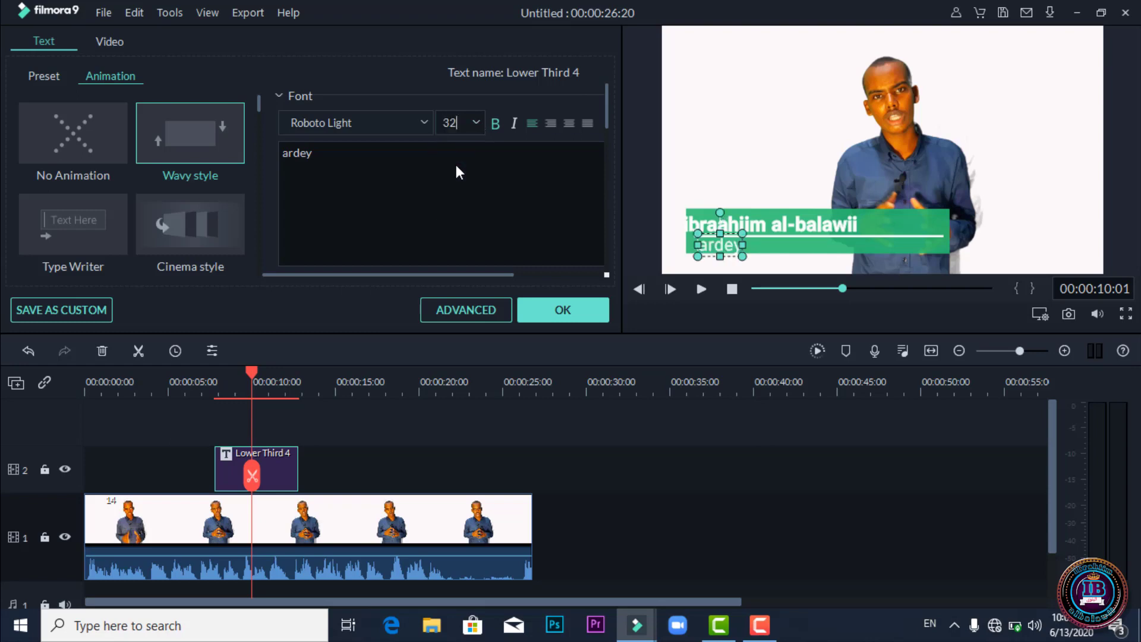
pyautogui.click(424, 122)
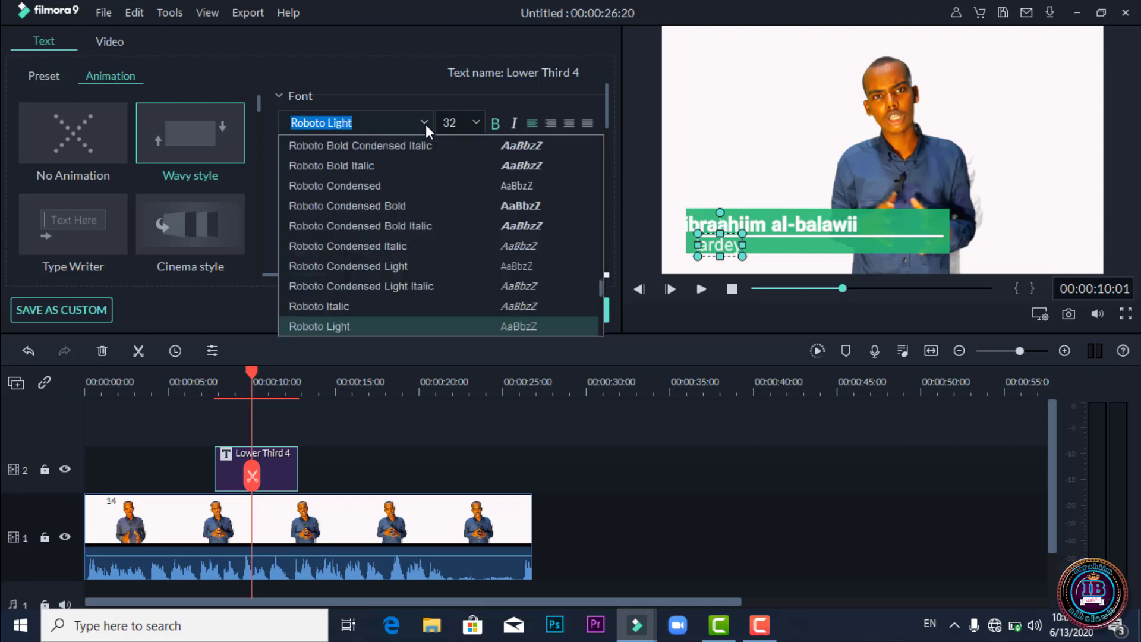
pyautogui.click(416, 161)
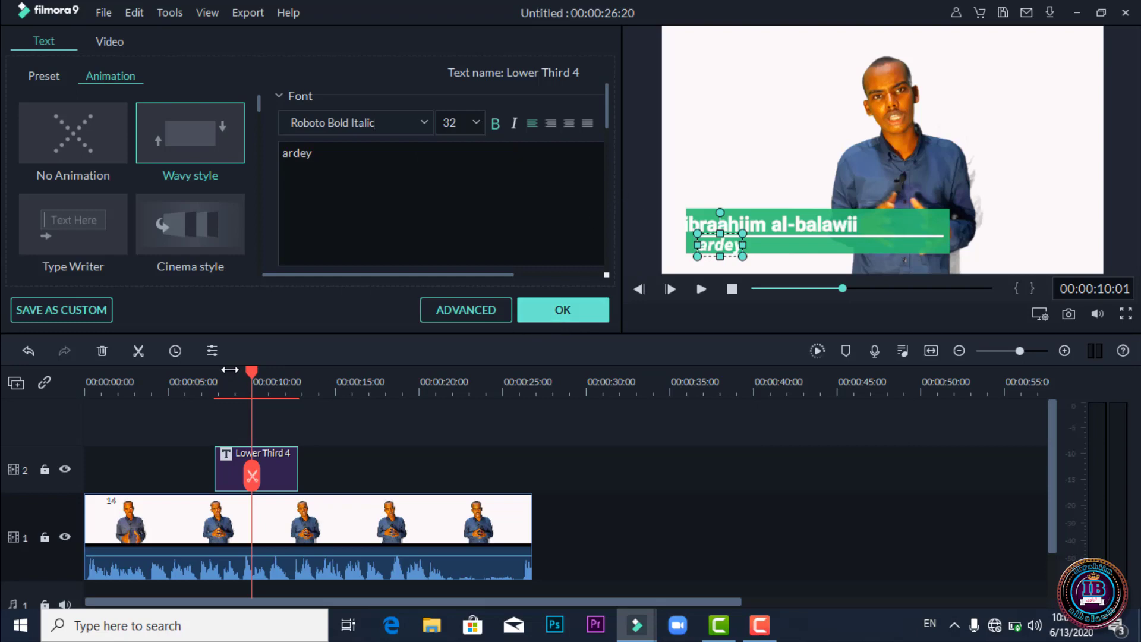
pyautogui.moveTo(230, 371); pyautogui.dragTo(213, 371)
# Play the title, then nudge the name line slightly right to align with 'ardey'.
pyautogui.click(703, 287)
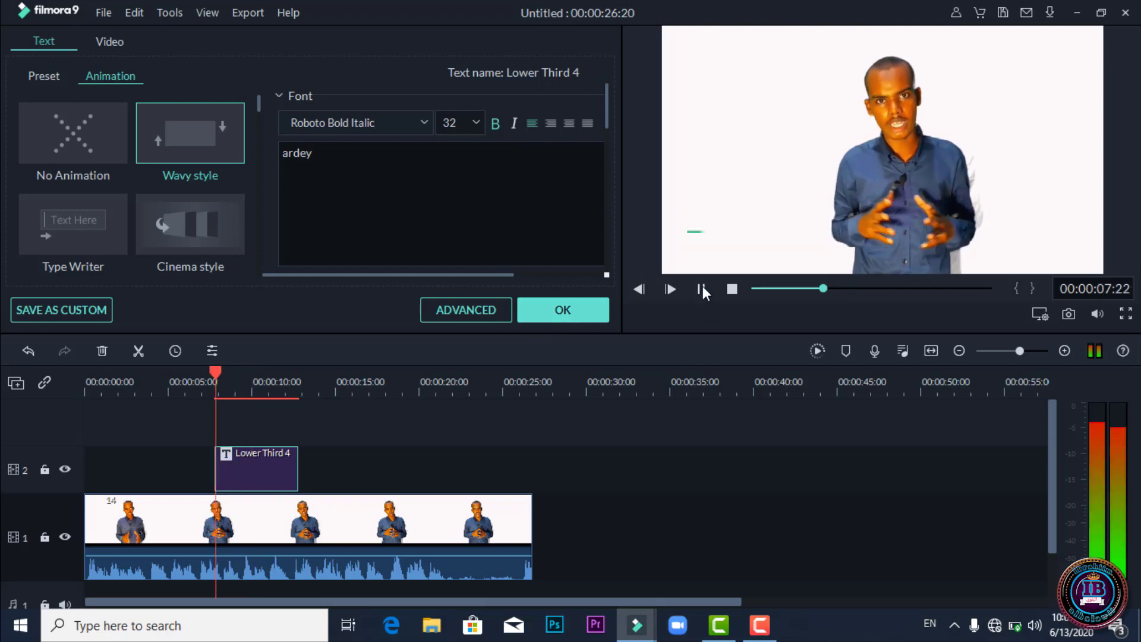
pyautogui.click(703, 288)
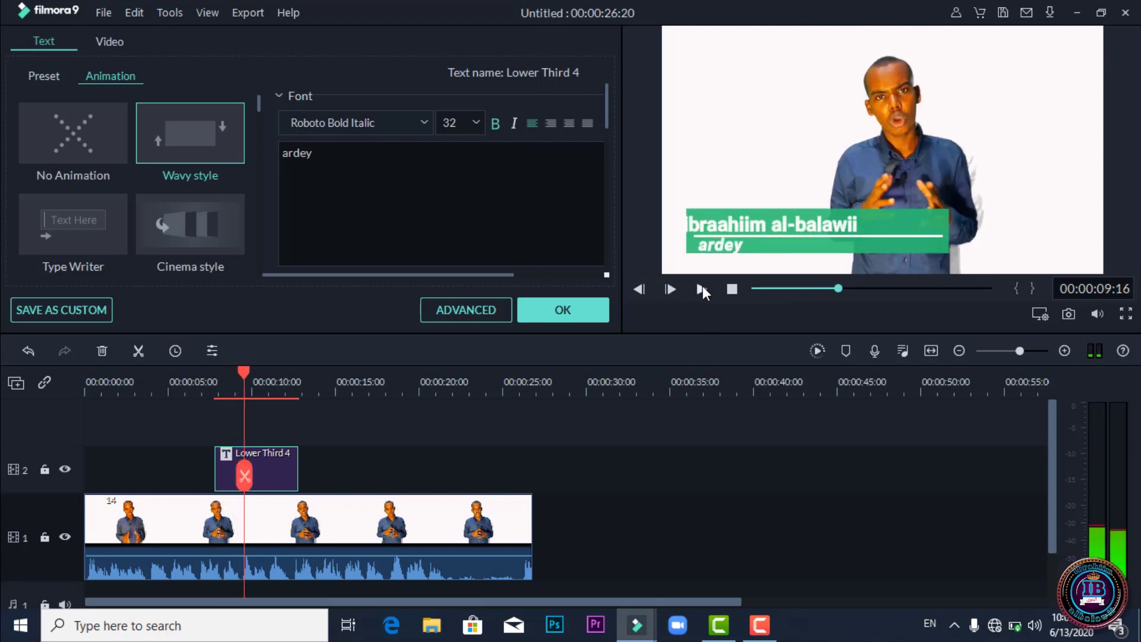
pyautogui.click(750, 226)
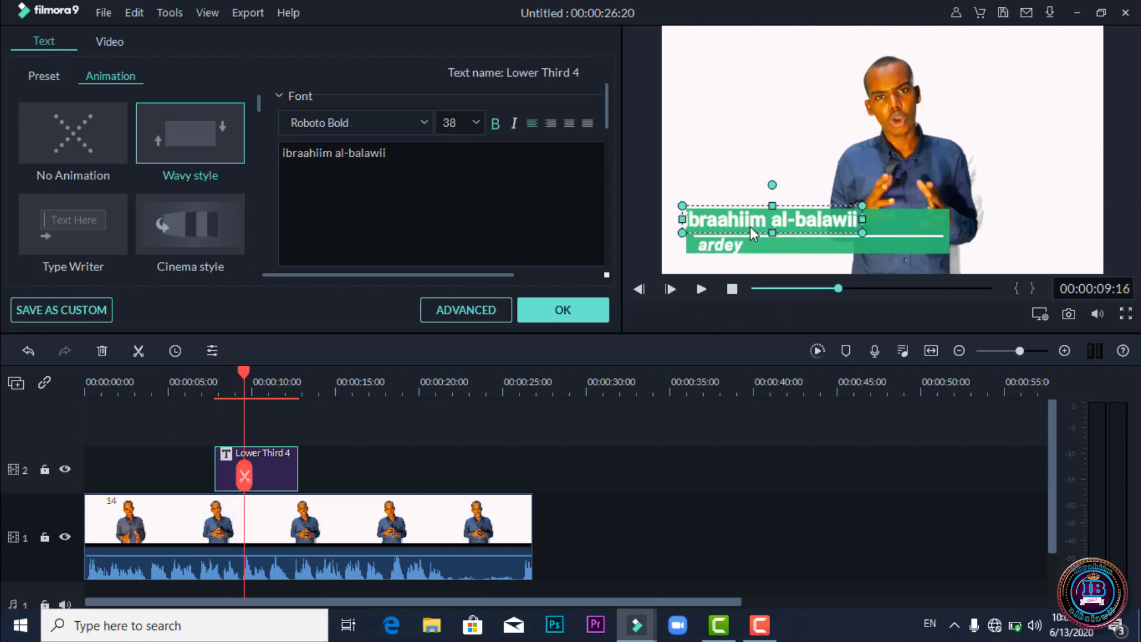
pyautogui.moveTo(750, 226); pyautogui.dragTo(760, 228)
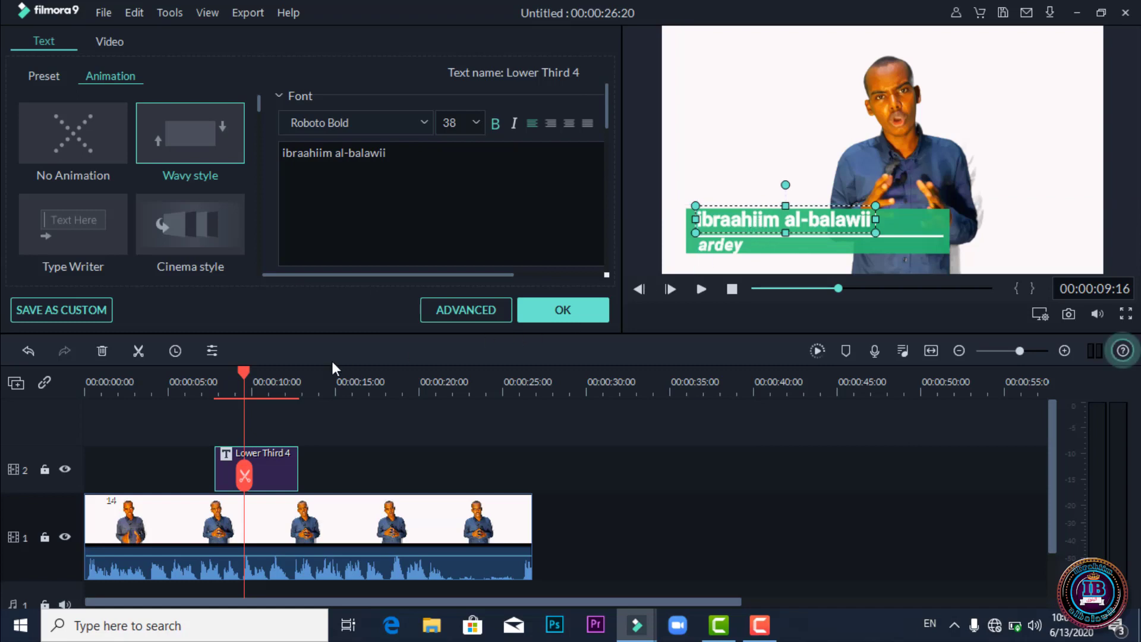
# Replay the title from about 7 s and bring up the name line's Text Color options.
pyautogui.click(217, 368)
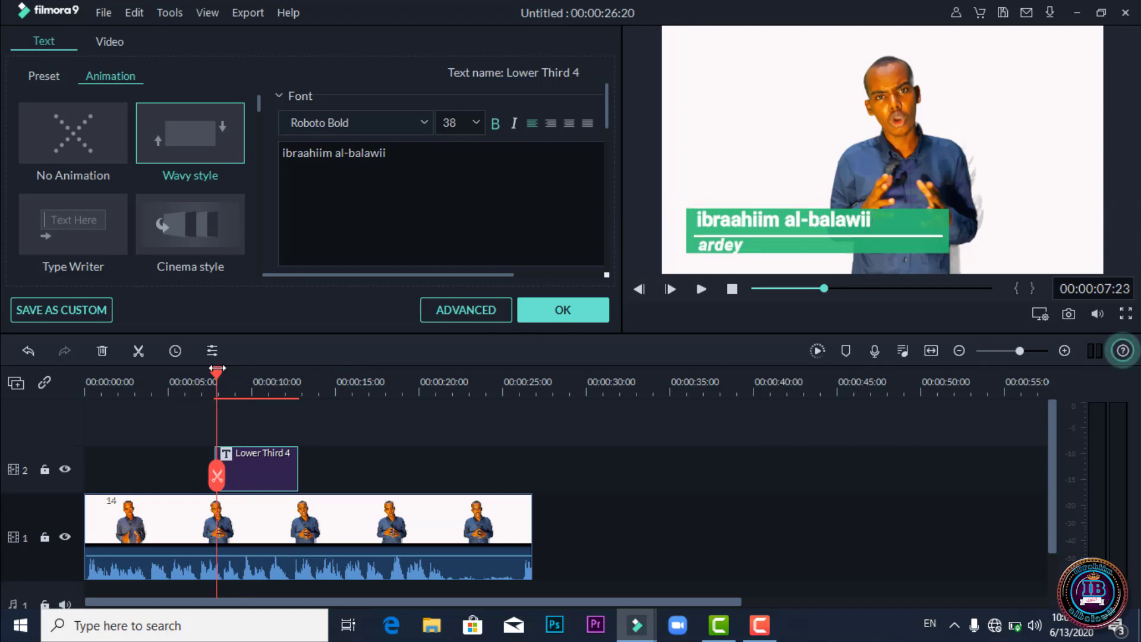
pyautogui.press('space')
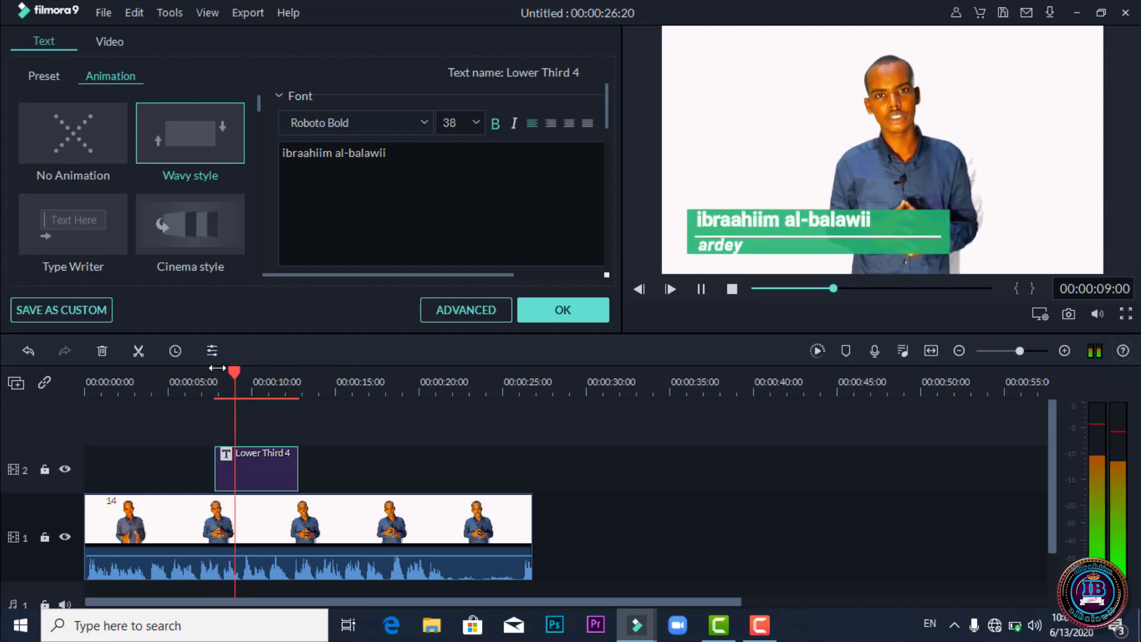
pyautogui.press('space')
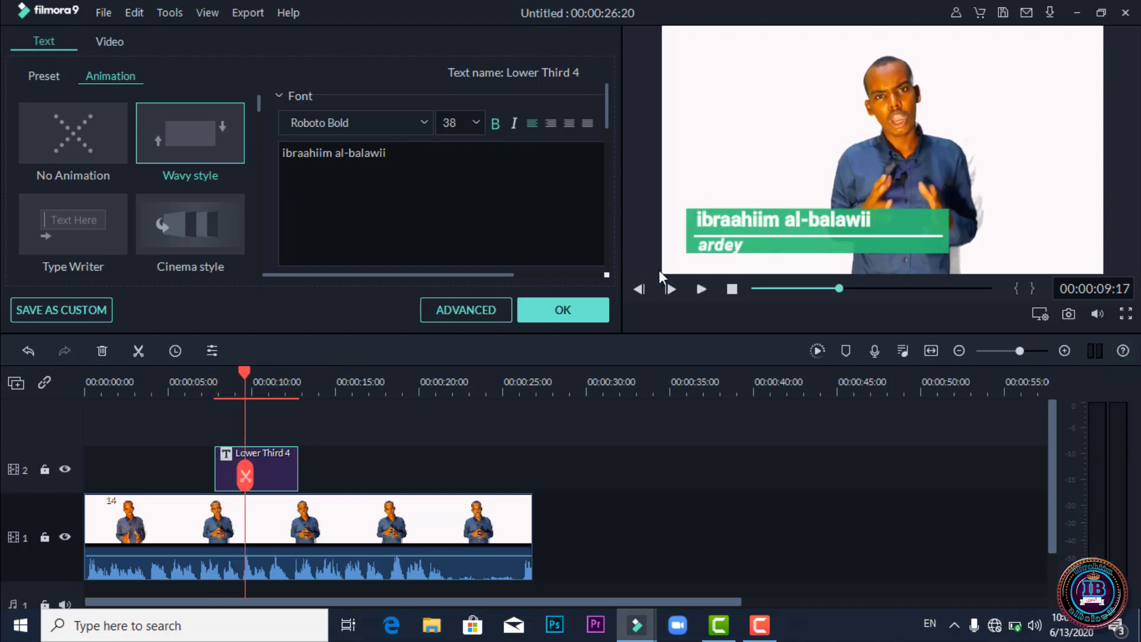
pyautogui.scroll(-3, 440, 226)
pyautogui.click(386, 215)
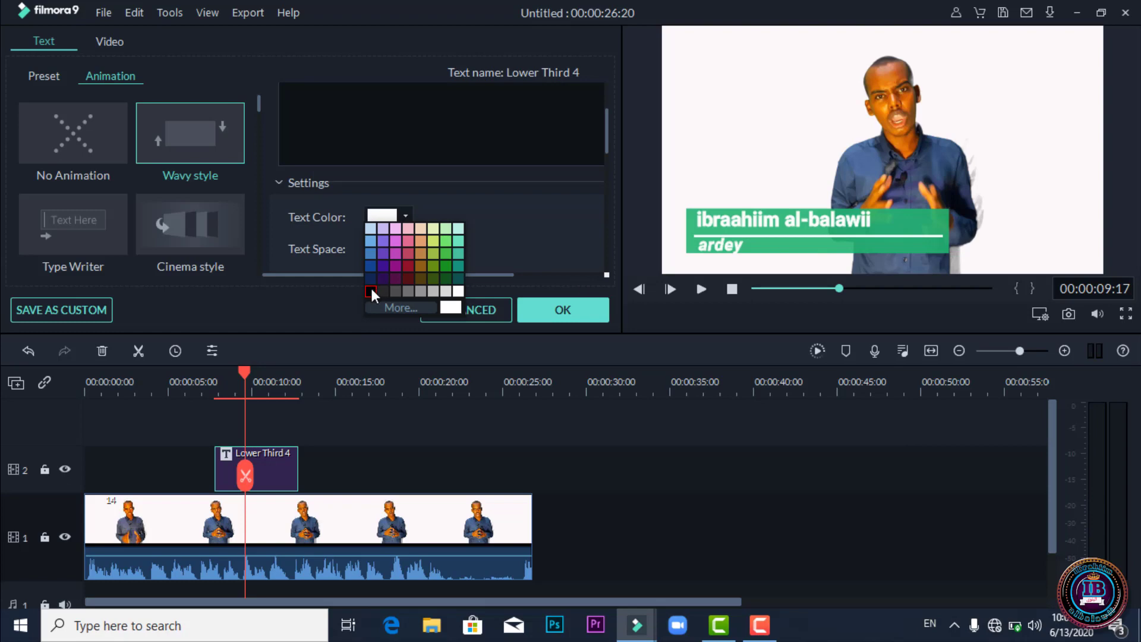
# Make the name and the 'ardey' subtitle black, then close the title editor.
pyautogui.click(371, 290)
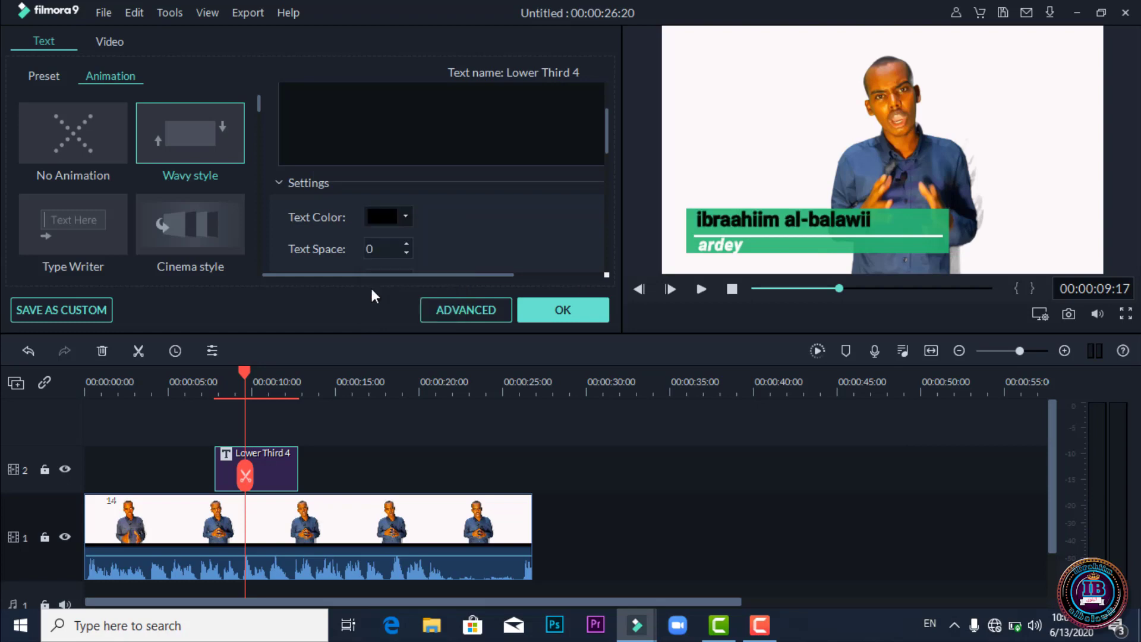
pyautogui.click(719, 248)
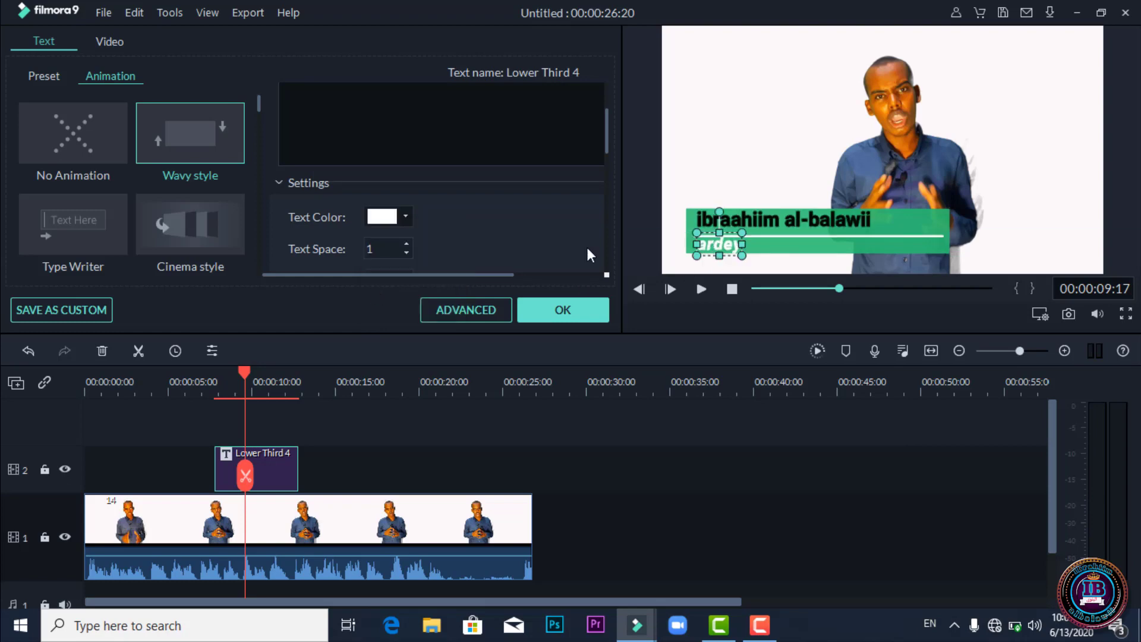
pyautogui.click(405, 217)
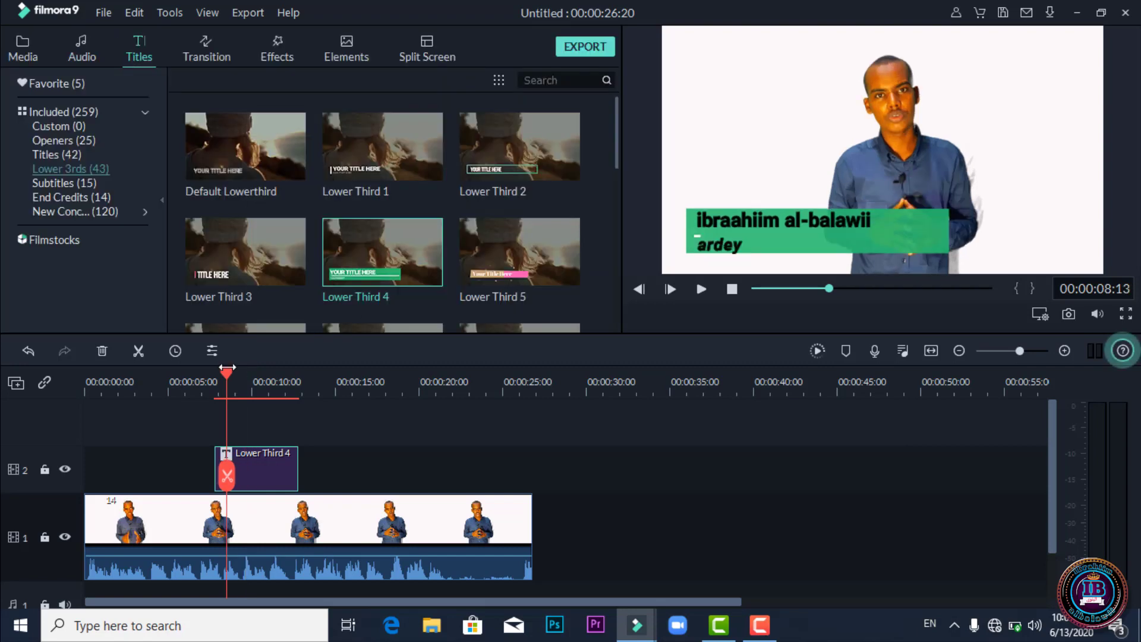
pyautogui.press('space')
pyautogui.press('space')
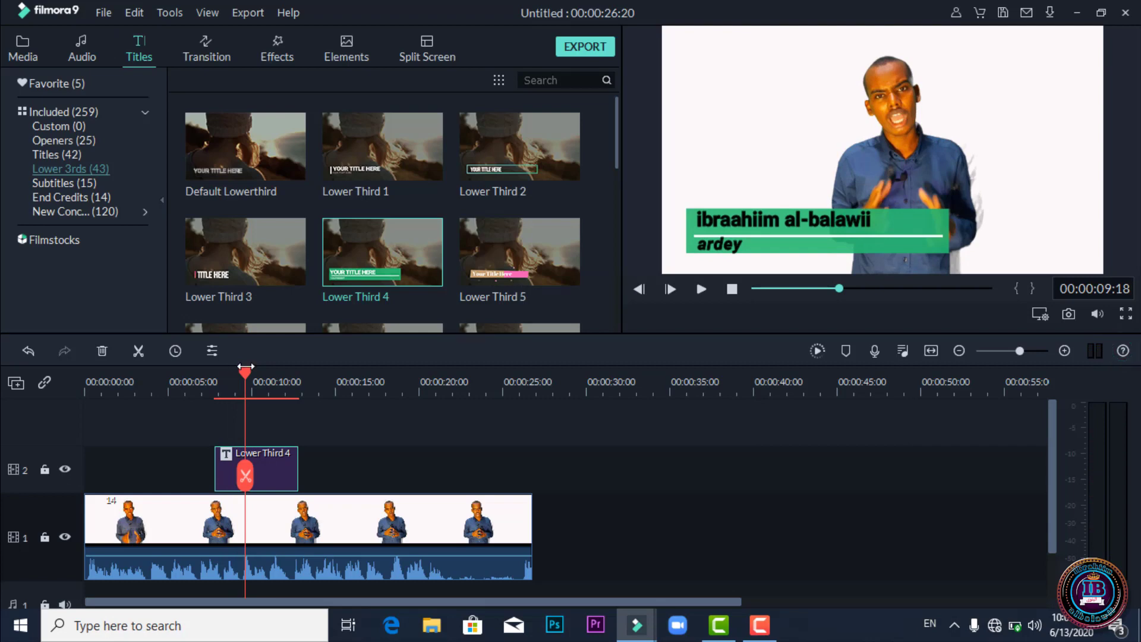
# Reopen the lower third, review its text presets and Wavy animation, and confirm with OK.
pyautogui.doubleClick(772, 224)
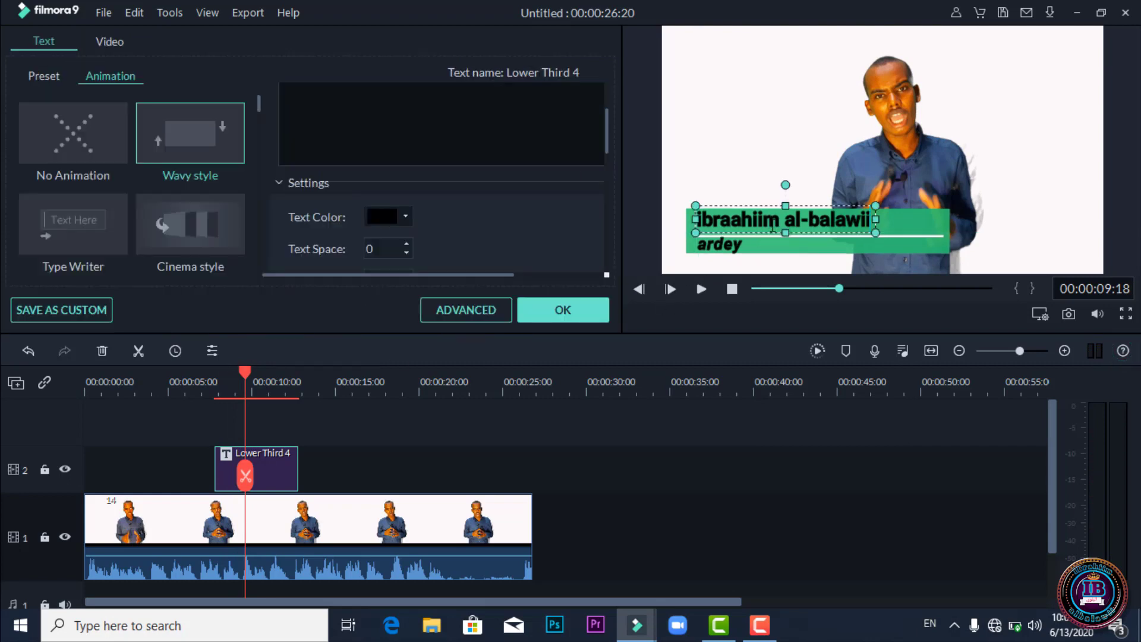
pyautogui.click(59, 76)
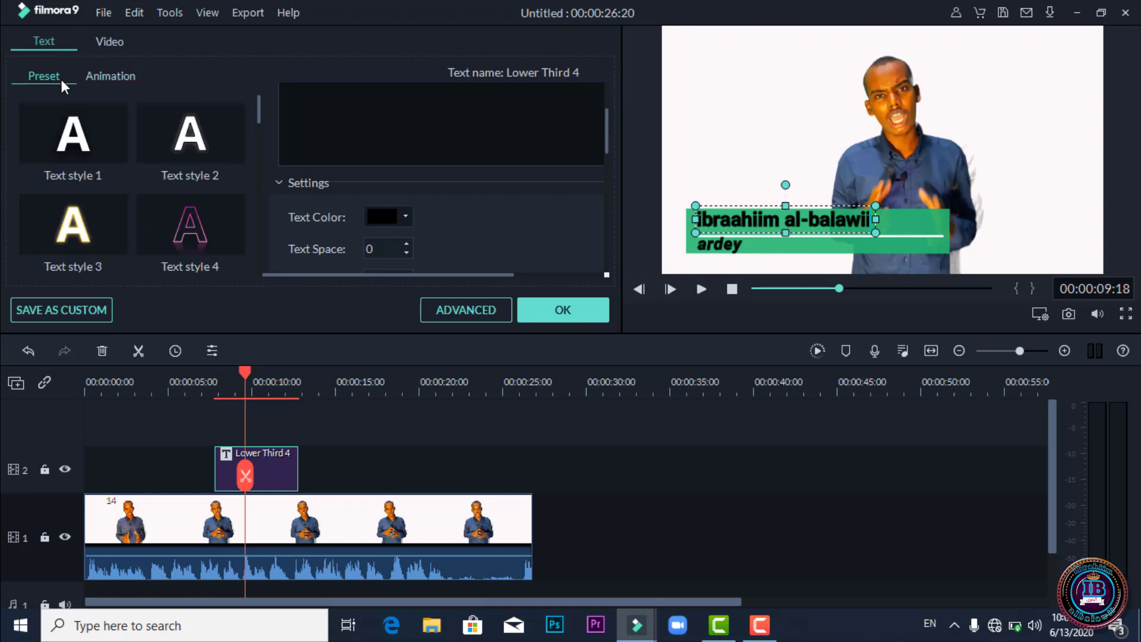
pyautogui.click(108, 77)
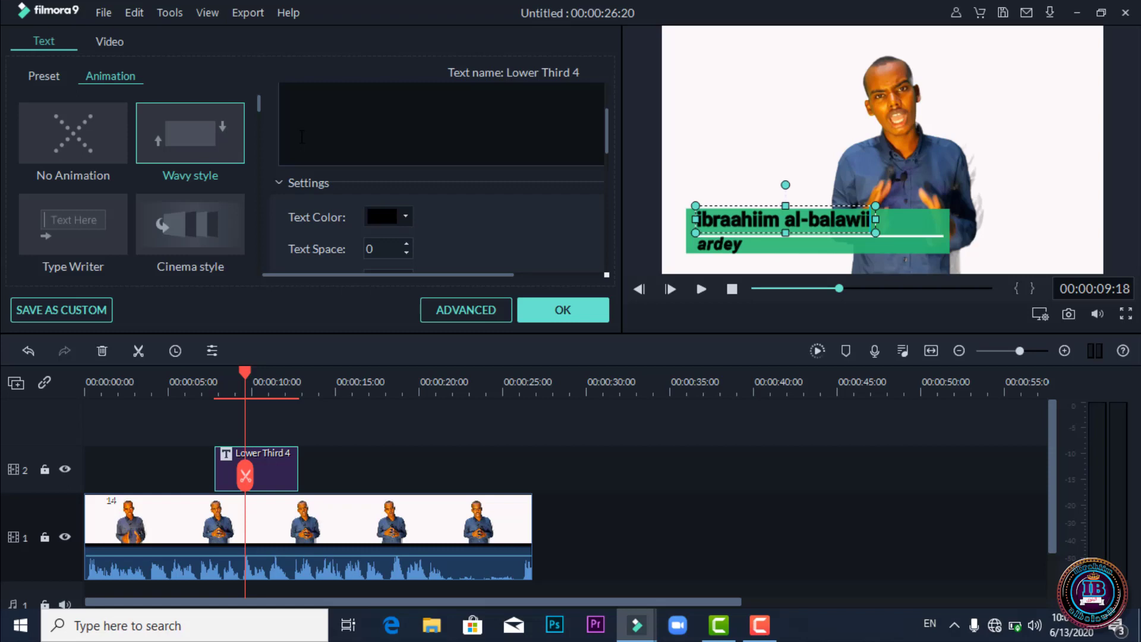
pyautogui.click(568, 313)
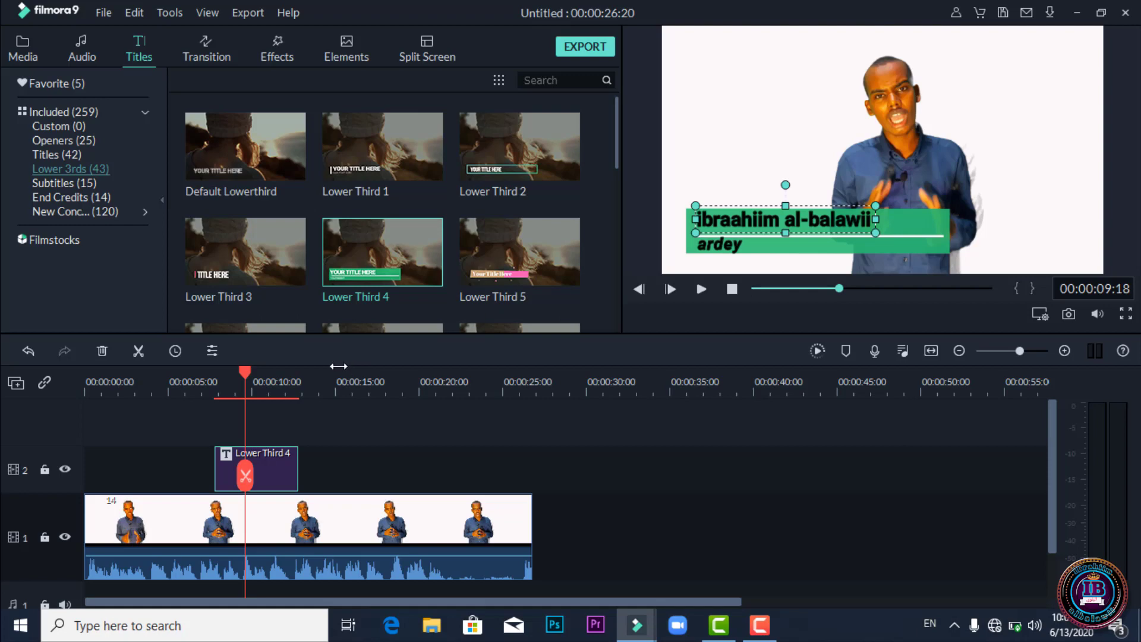
# Place Element Love 2 on track 2 at about 15 s, halve its size, and move it onto the speaker's chest.
pyautogui.click(339, 366)
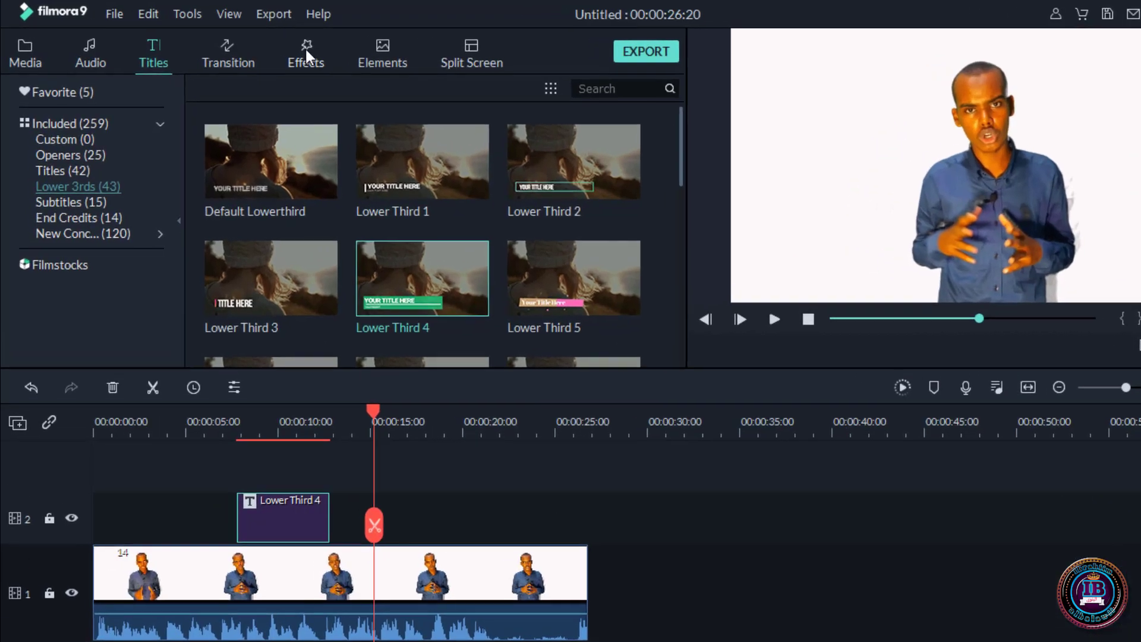
pyautogui.click(372, 53)
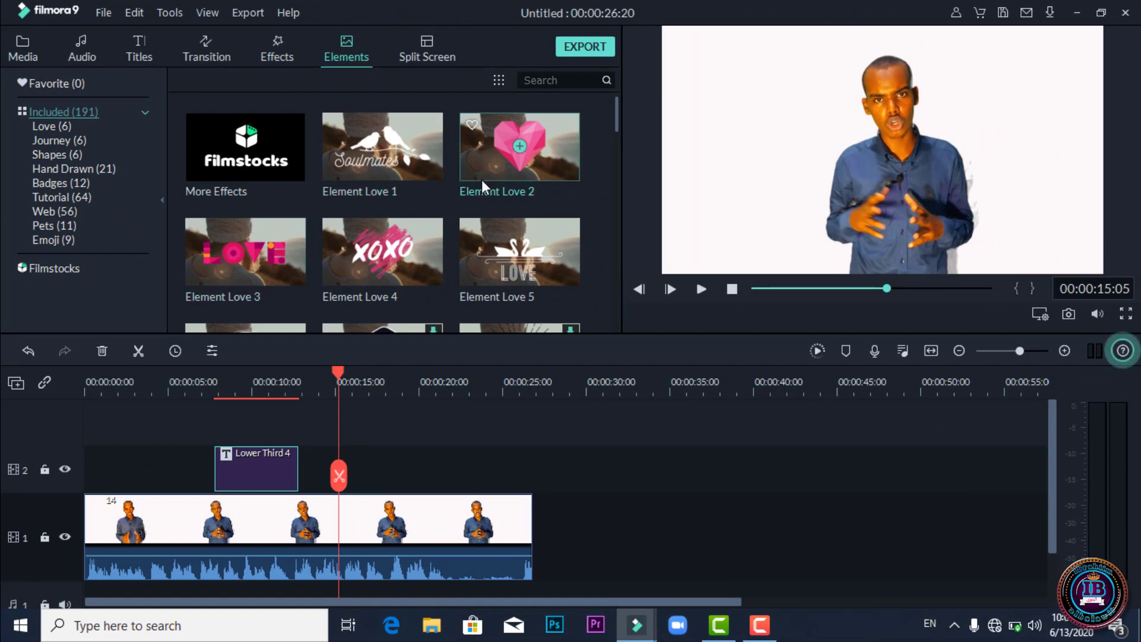
pyautogui.moveTo(541, 144); pyautogui.dragTo(358, 462)
pyautogui.click(389, 385)
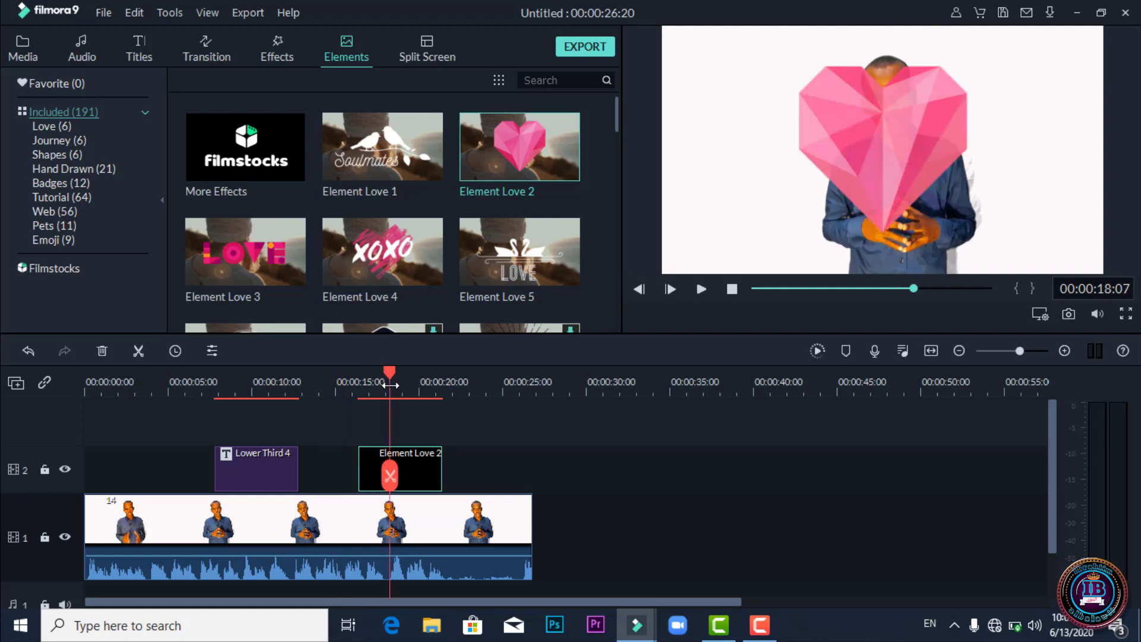
pyautogui.click(890, 131)
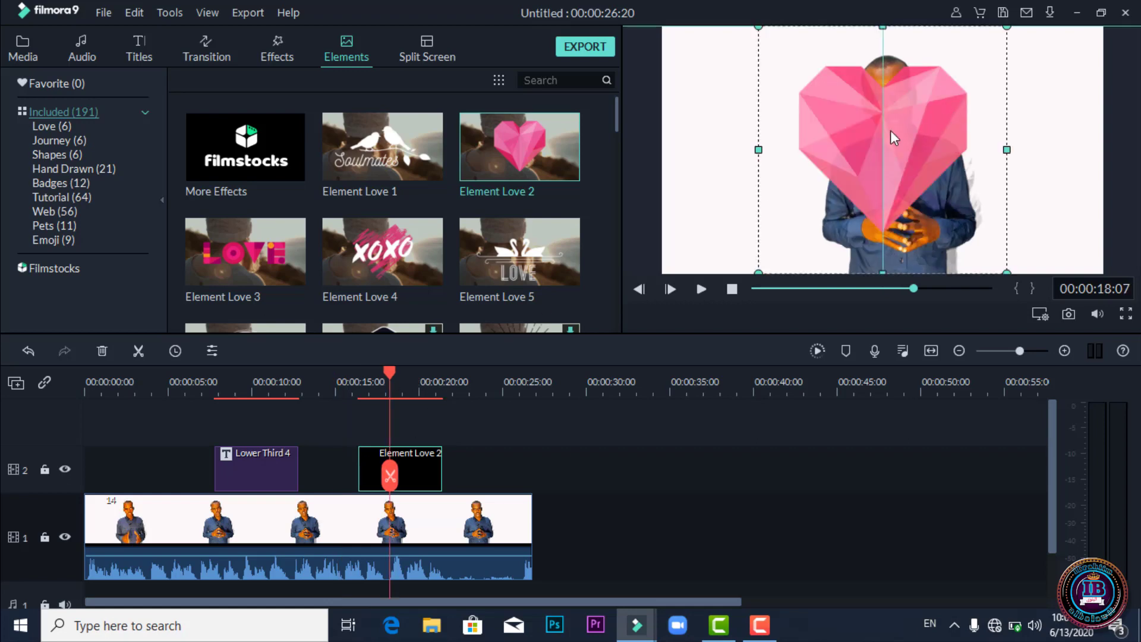
pyautogui.moveTo(1005, 31); pyautogui.dragTo(871, 161)
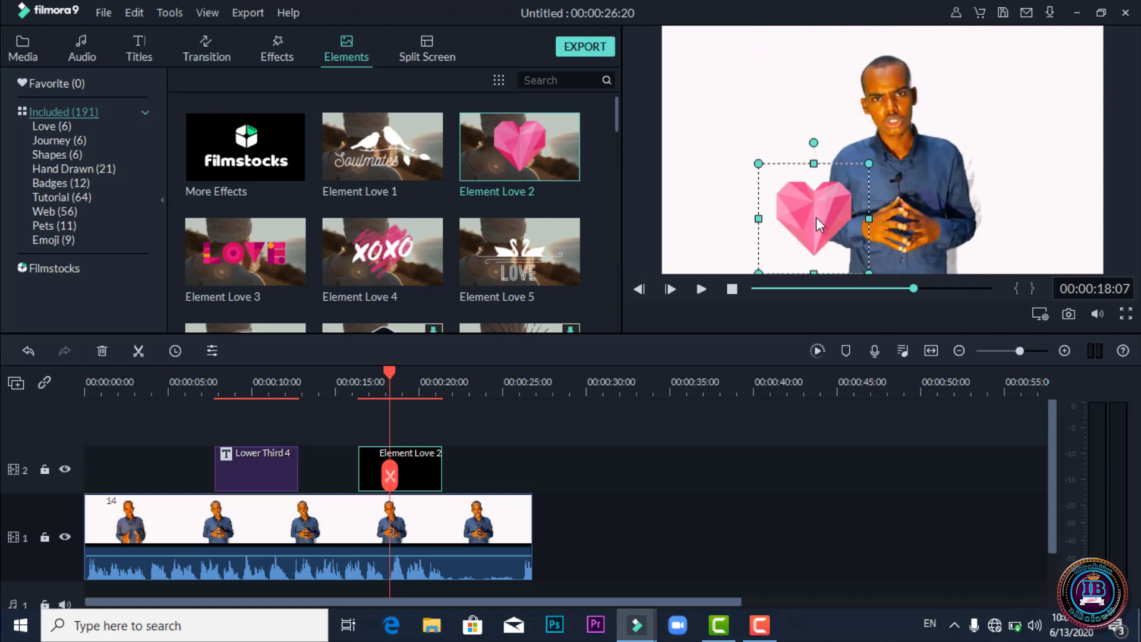
pyautogui.moveTo(815, 216); pyautogui.dragTo(898, 216)
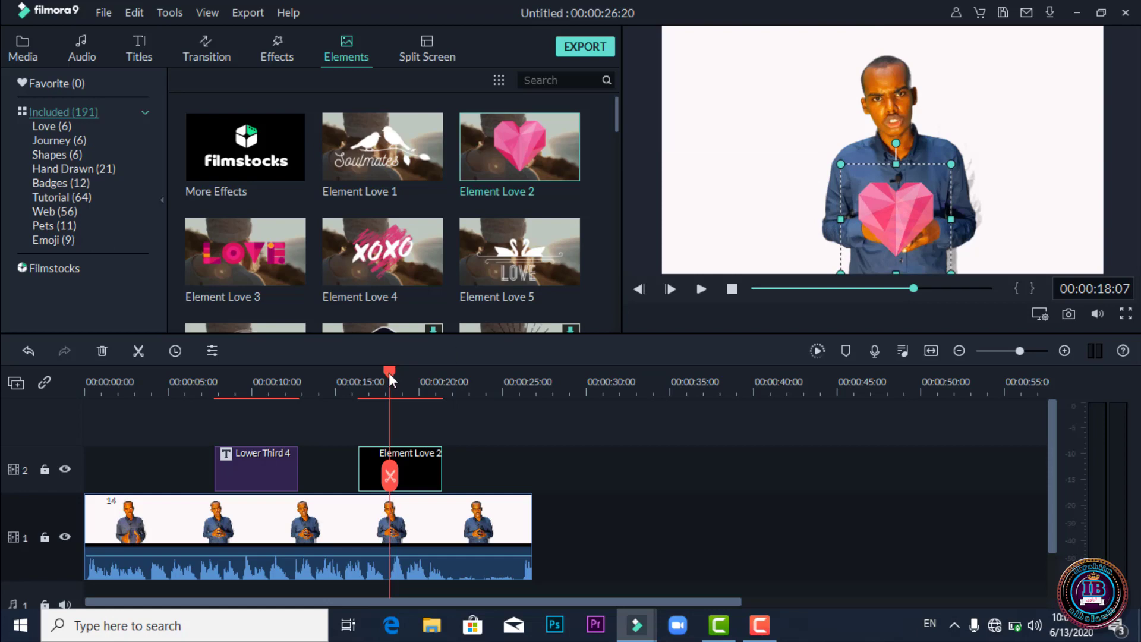
# Play the heart overlay back from about 16 s, then delete the Element Love 2 clip.
pyautogui.moveTo(389, 373); pyautogui.dragTo(354, 376)
pyautogui.press('space')
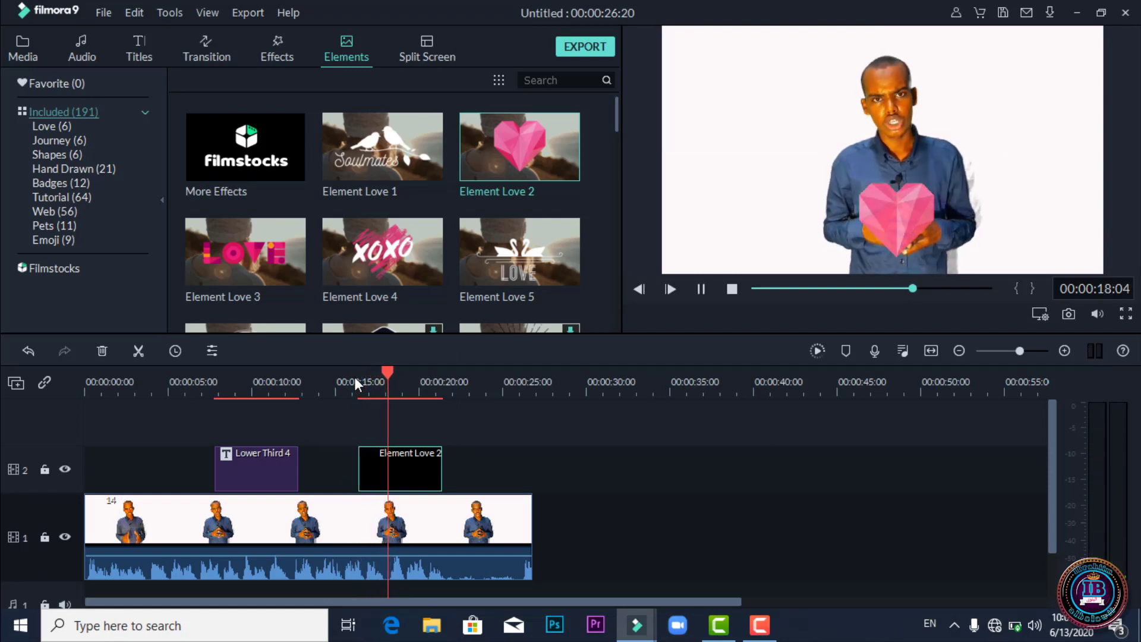
pyautogui.press('space')
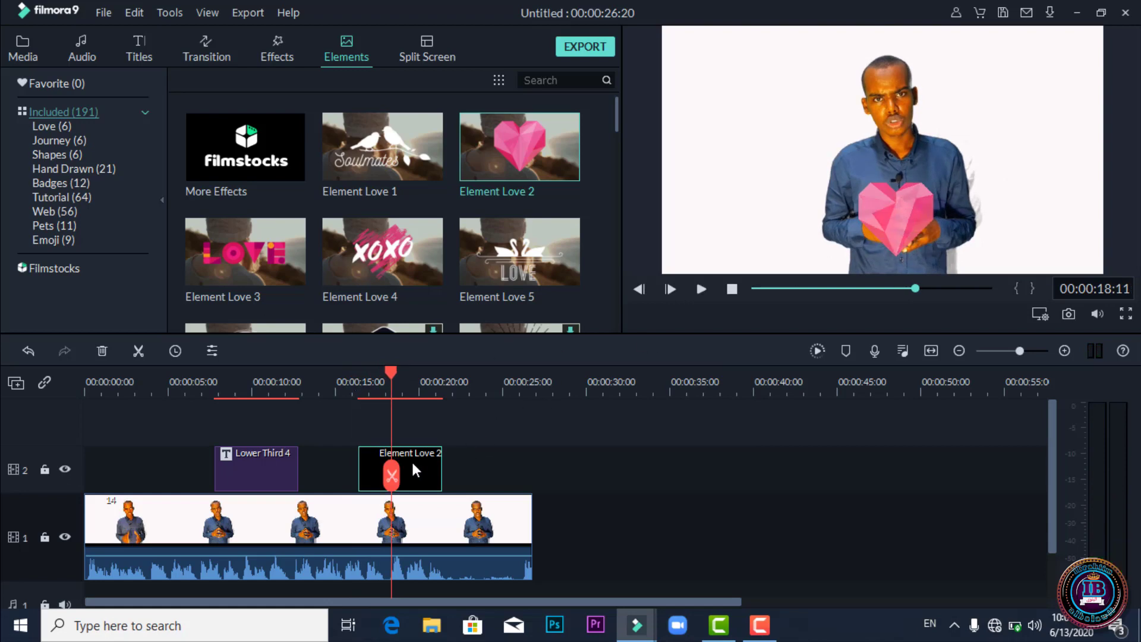
pyautogui.press('Delete')
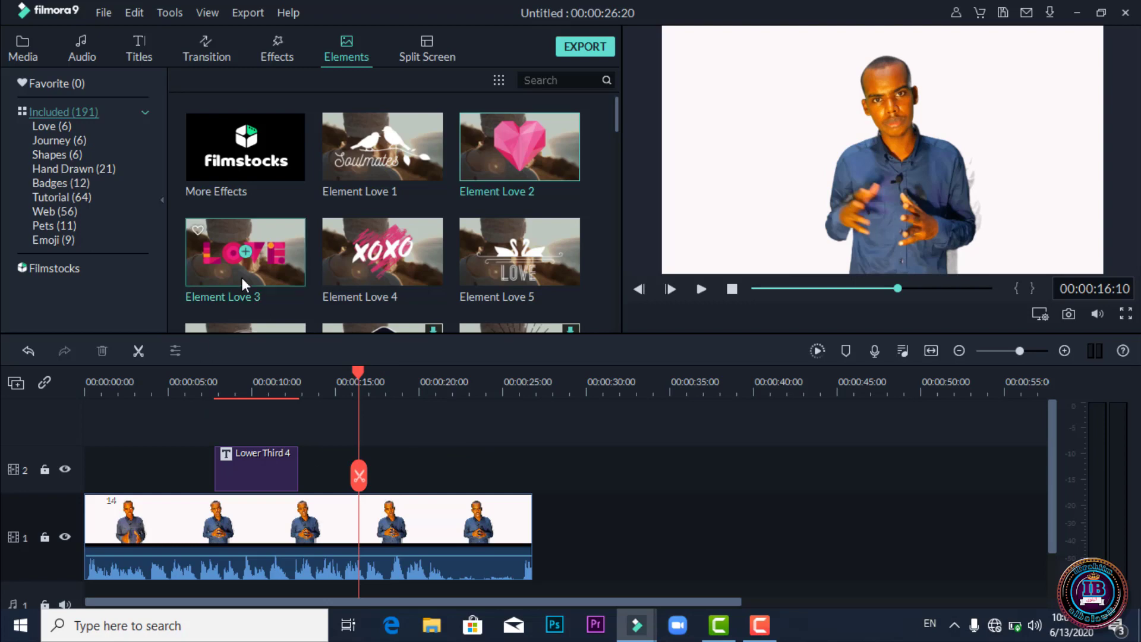
# Add Element Love 3 to track 2, shrink it into the frame's bottom-left corner, and play it back from 18 s.
pyautogui.moveTo(249, 264); pyautogui.dragTo(386, 466)
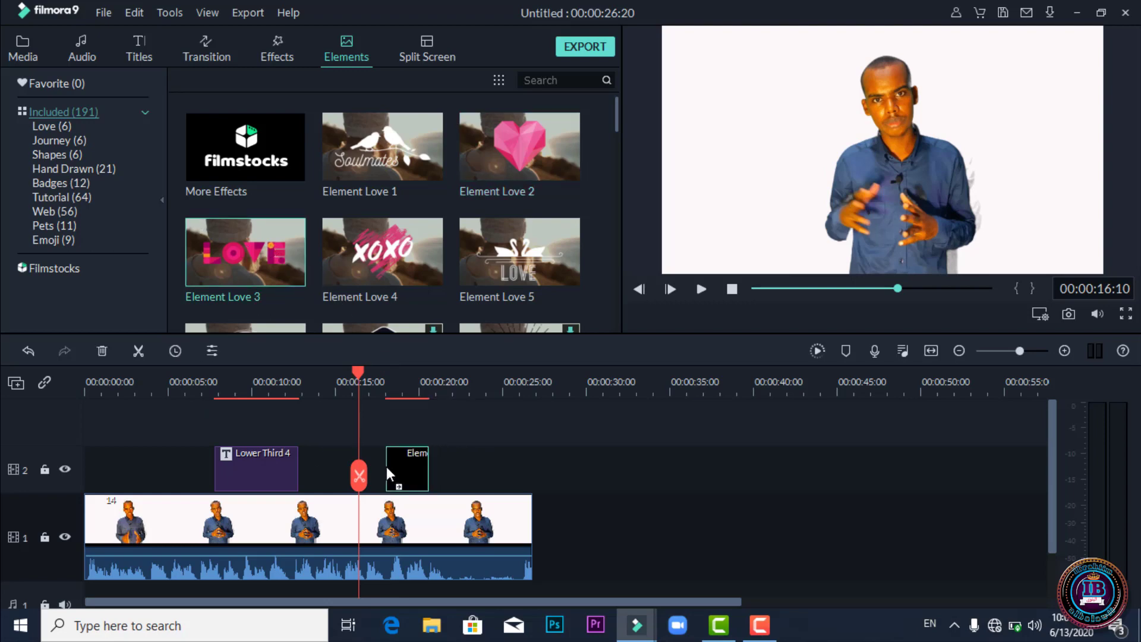
pyautogui.click(405, 386)
pyautogui.click(996, 142)
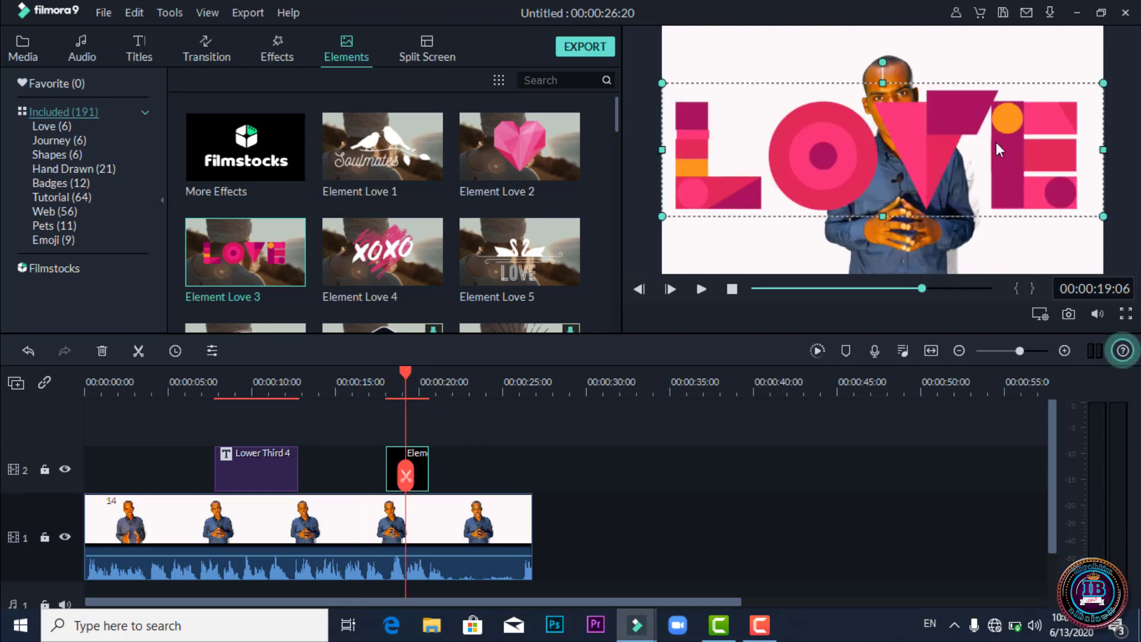
pyautogui.moveTo(1081, 101); pyautogui.dragTo(863, 218)
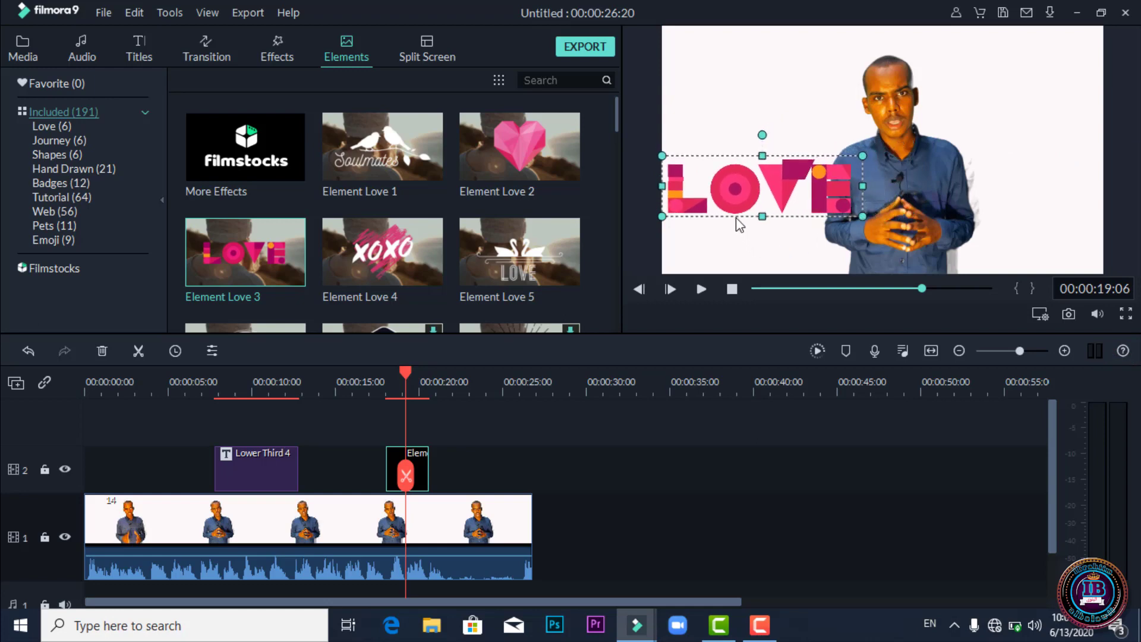
pyautogui.moveTo(740, 205); pyautogui.dragTo(734, 246)
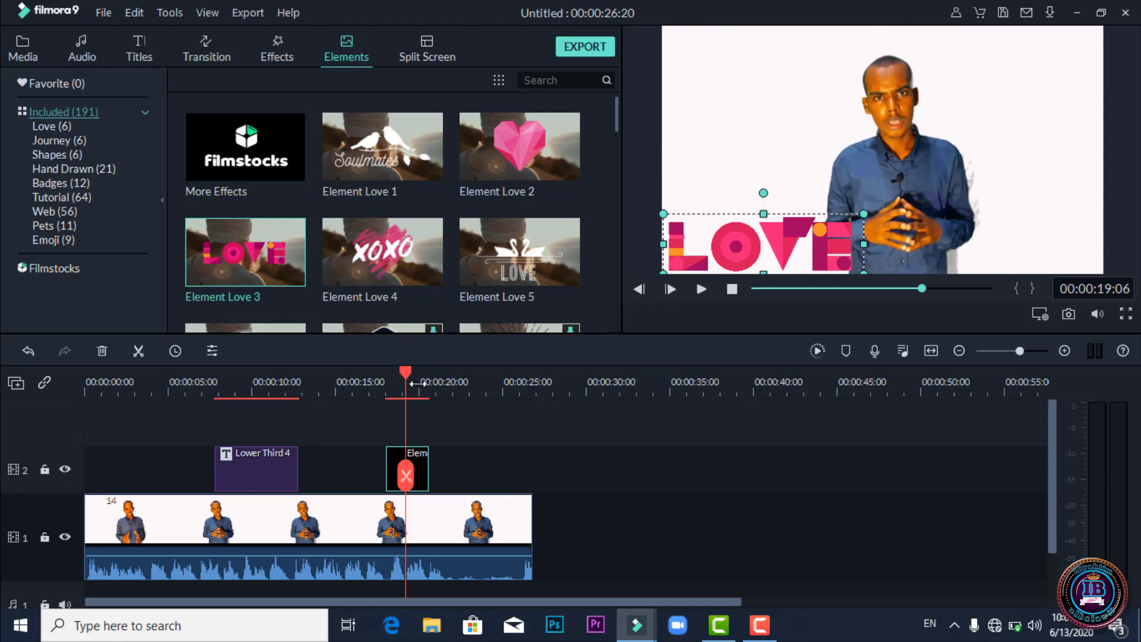
pyautogui.click(385, 380)
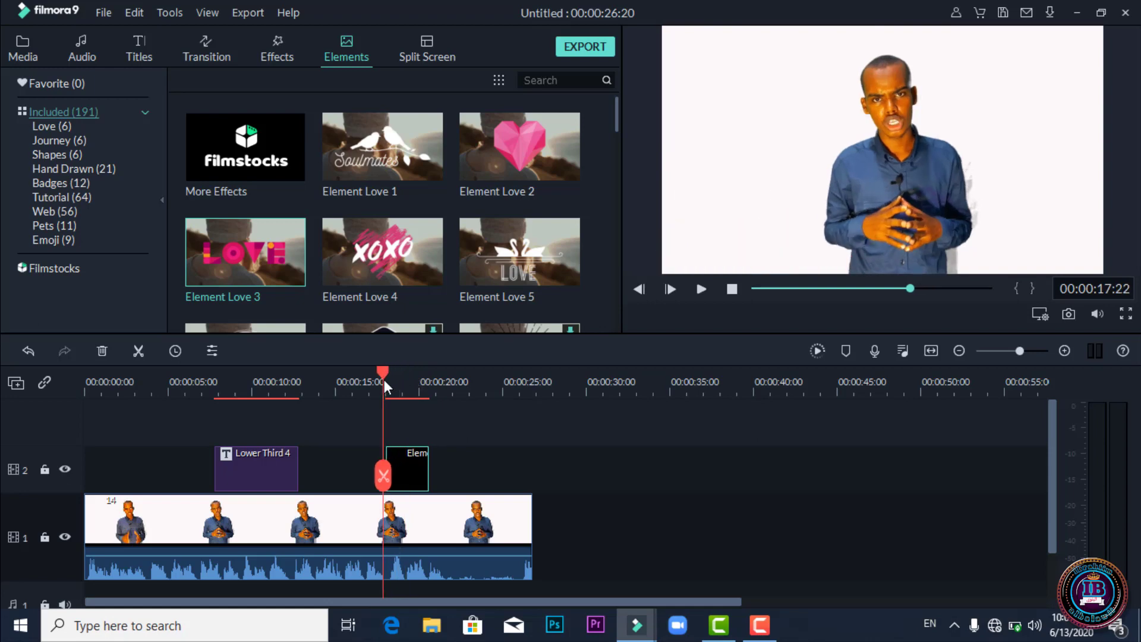
pyautogui.press('space')
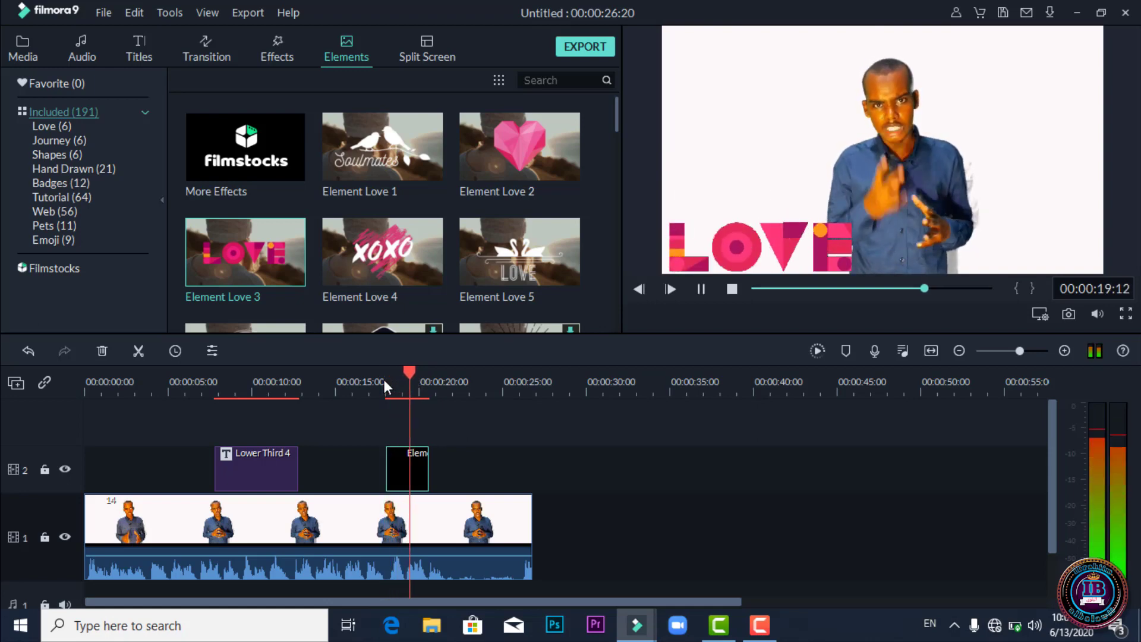
pyautogui.press('space')
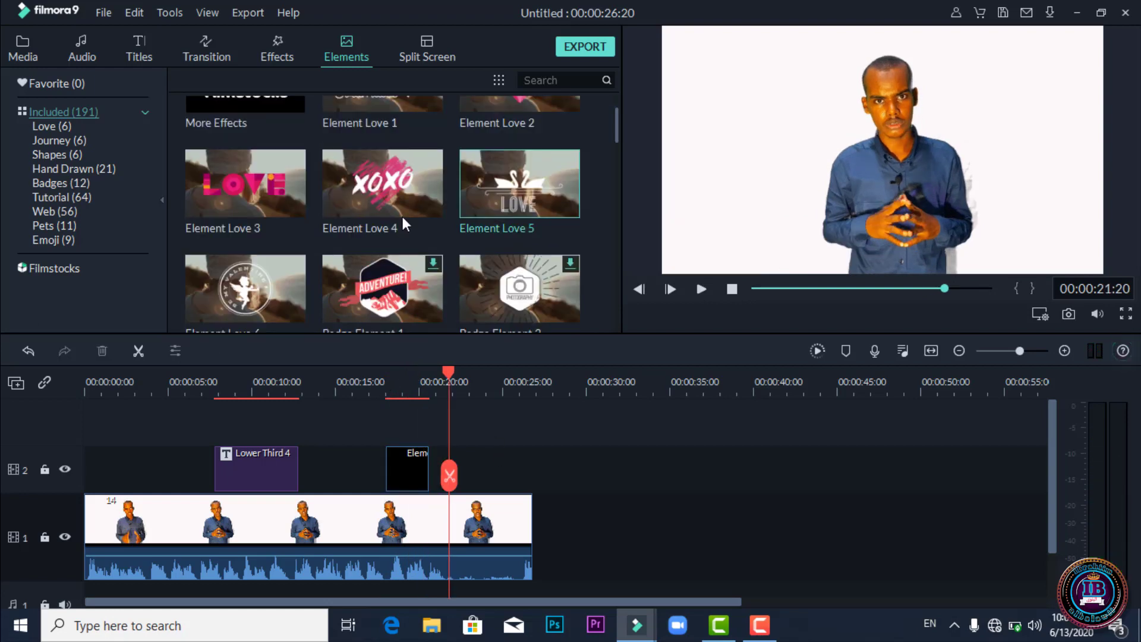
pyautogui.moveTo(413, 169); pyautogui.dragTo(461, 461)
pyautogui.click(484, 391)
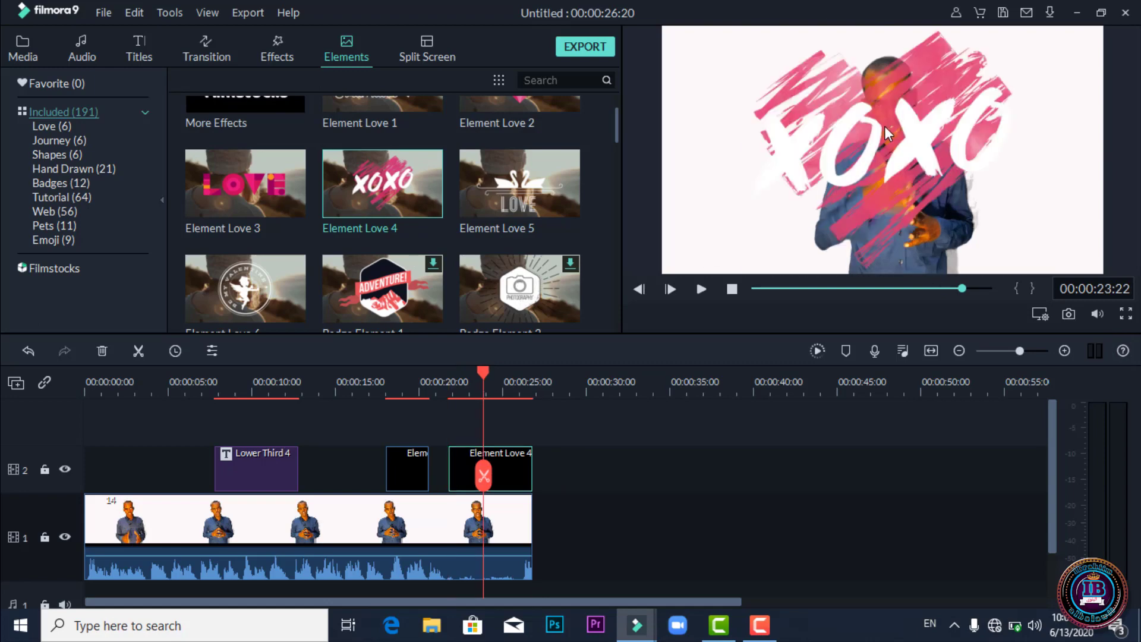
pyautogui.click(884, 126)
pyautogui.moveTo(1016, 28); pyautogui.dragTo(857, 173)
pyautogui.moveTo(810, 215); pyautogui.dragTo(890, 216)
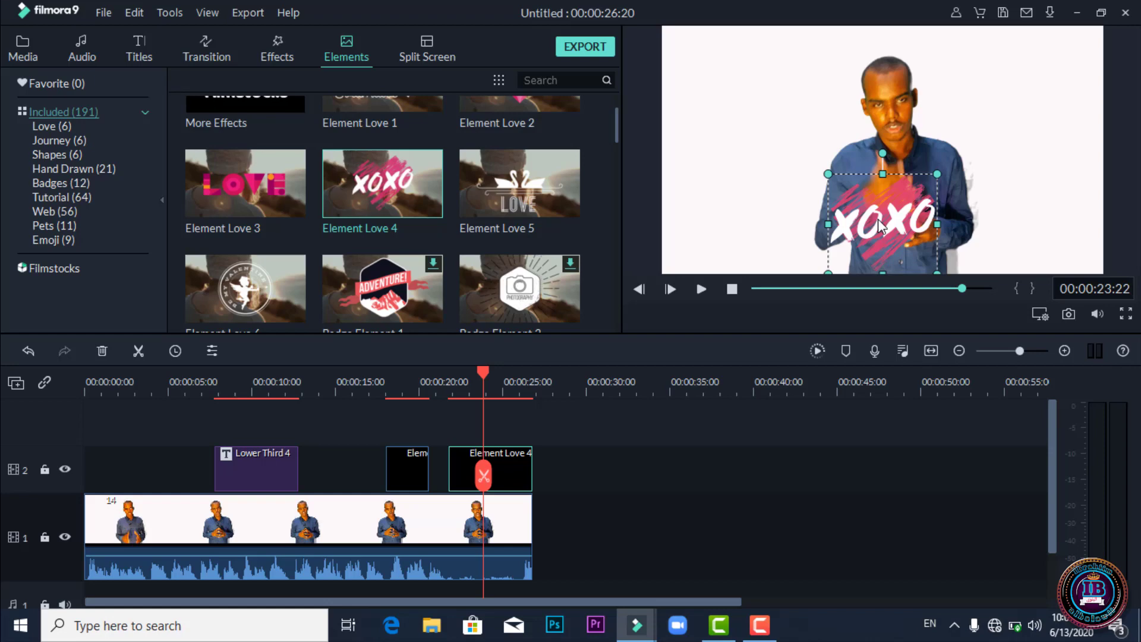
pyautogui.doubleClick(878, 218)
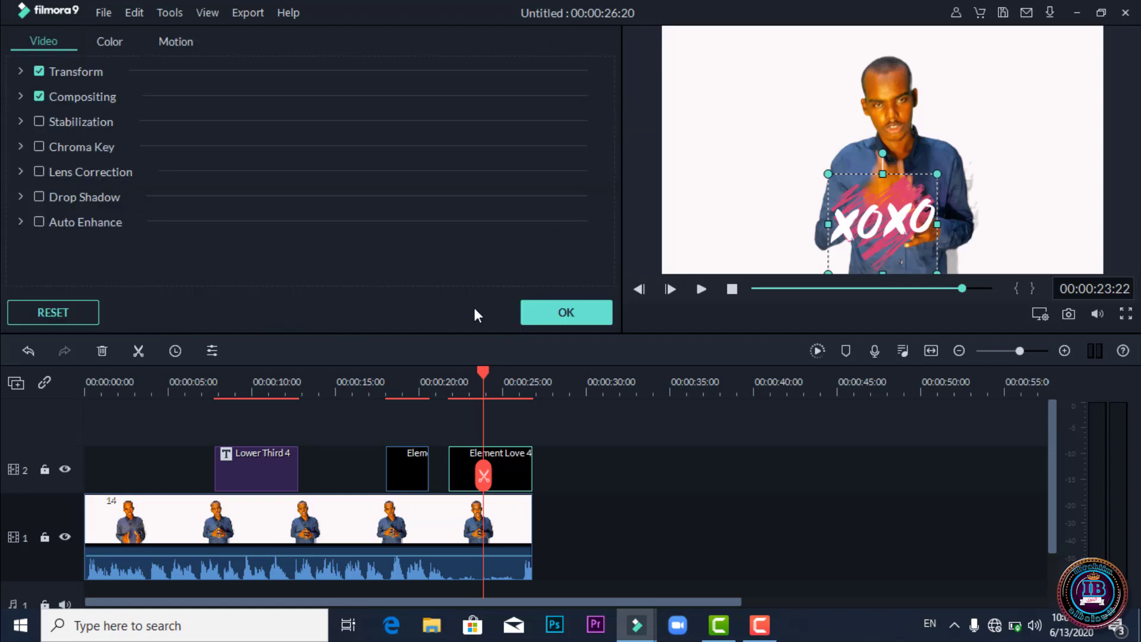
pyautogui.click(572, 316)
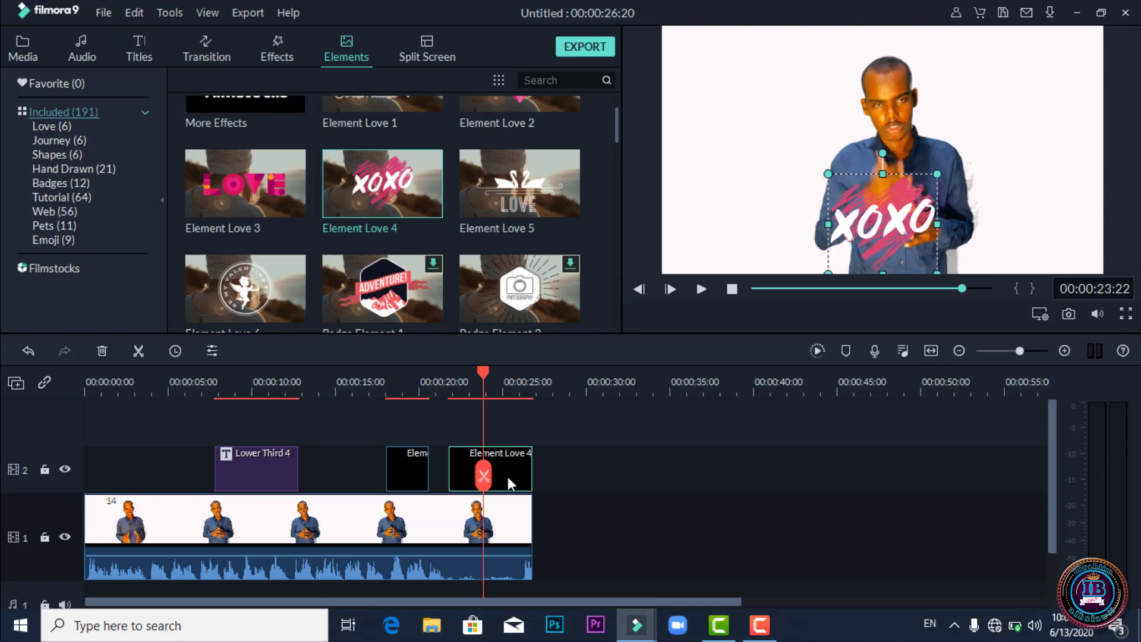
pyautogui.press('Delete')
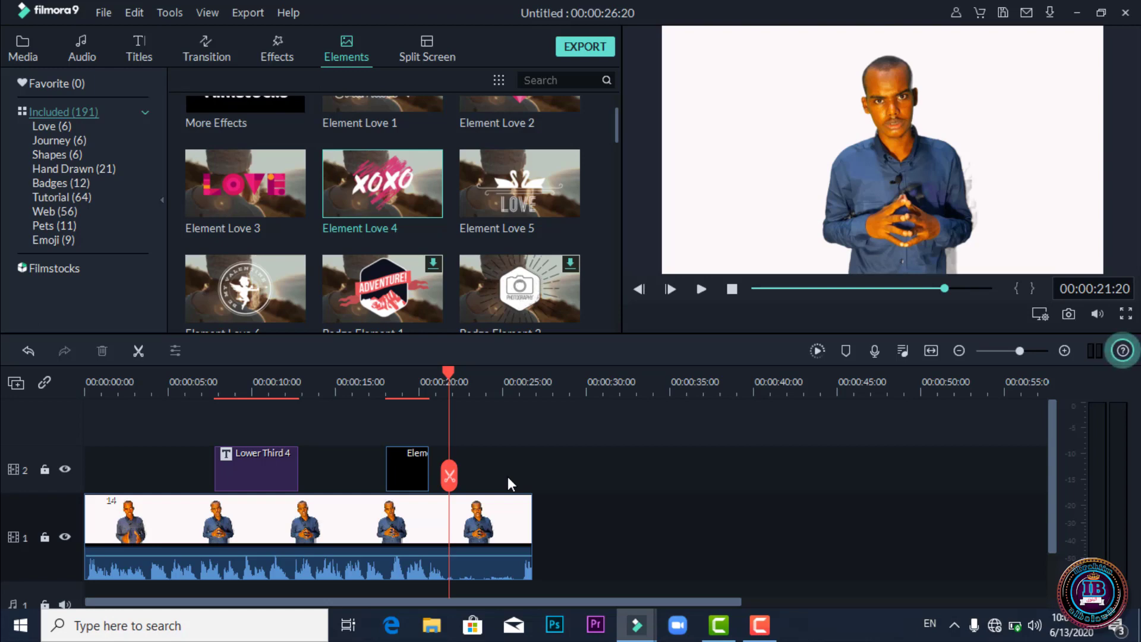
# Scroll through the Elements grid and the 43 Lower 3rds title templates.
pyautogui.moveTo(422, 212)
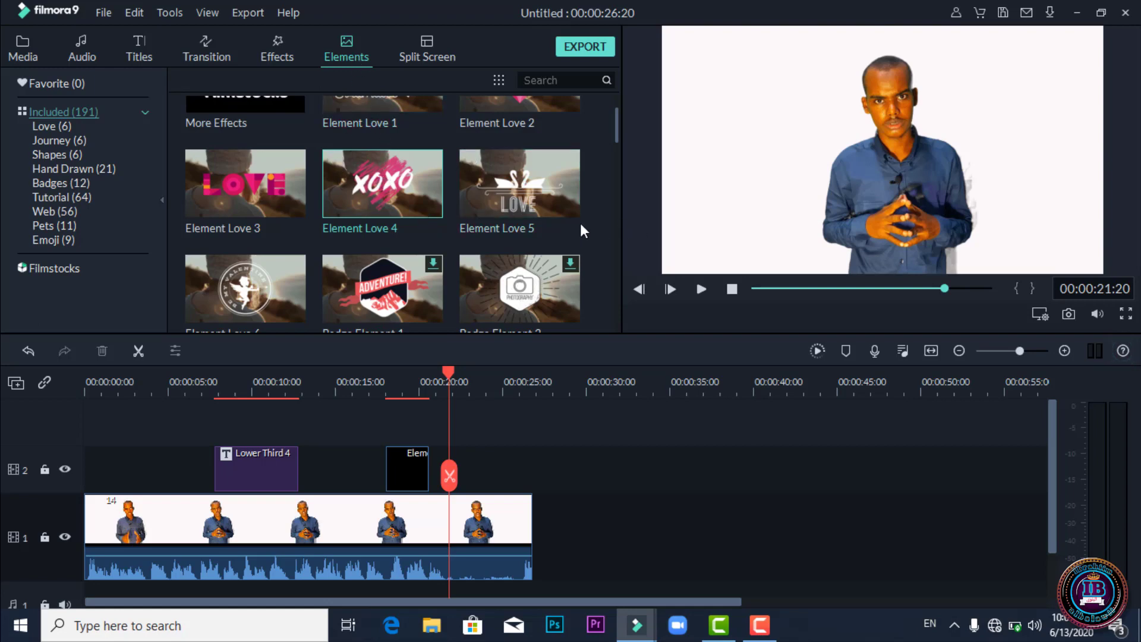
pyautogui.scroll(-10, 452, 221)
pyautogui.scroll(-10, 455, 223)
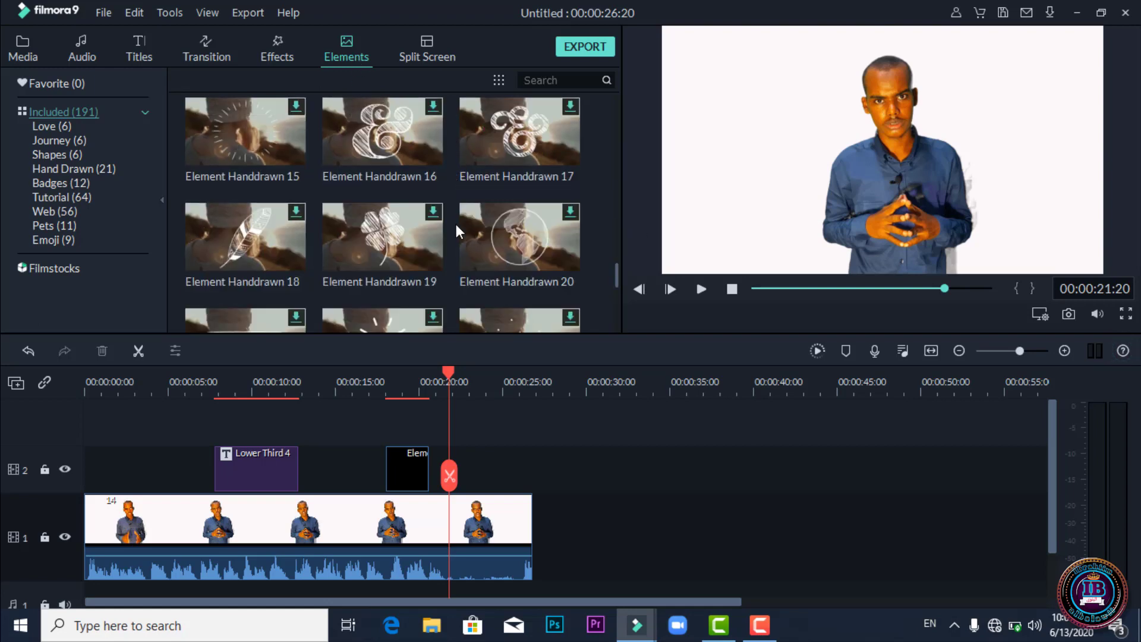
pyautogui.scroll(-5, 454, 223)
pyautogui.scroll(-5, 455, 224)
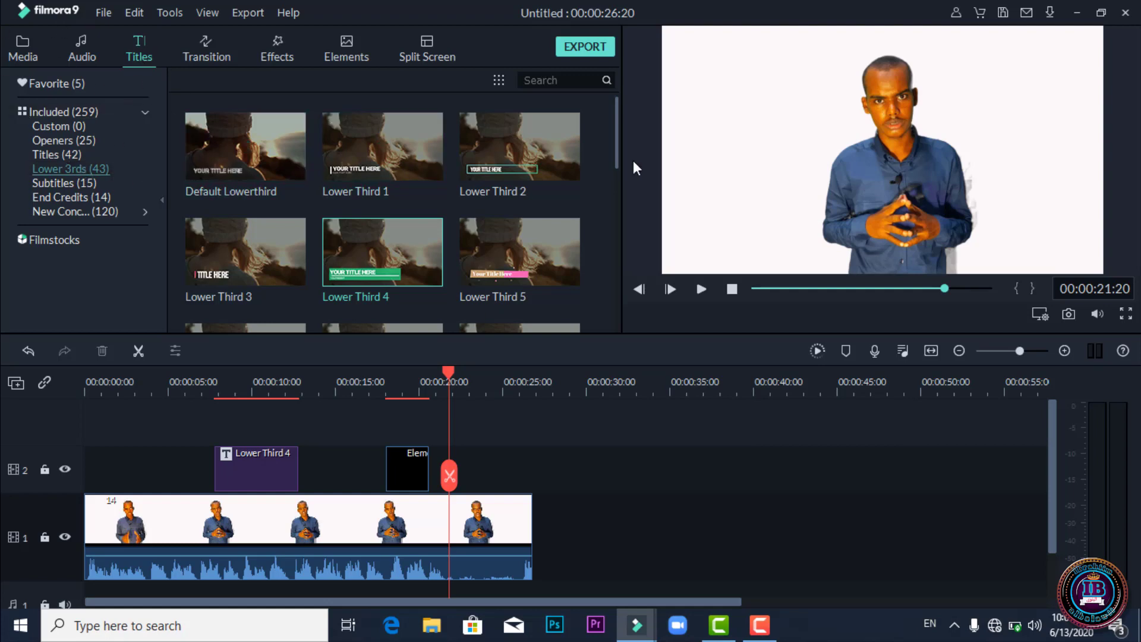
pyautogui.scroll(-10, 478, 160)
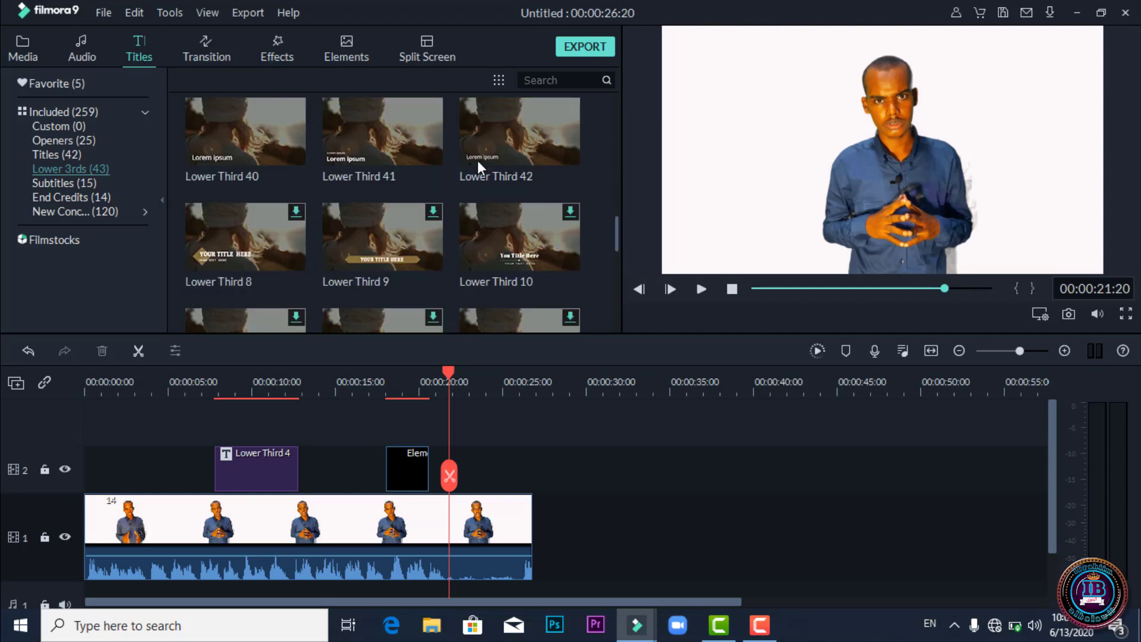
pyautogui.scroll(10, 482, 160)
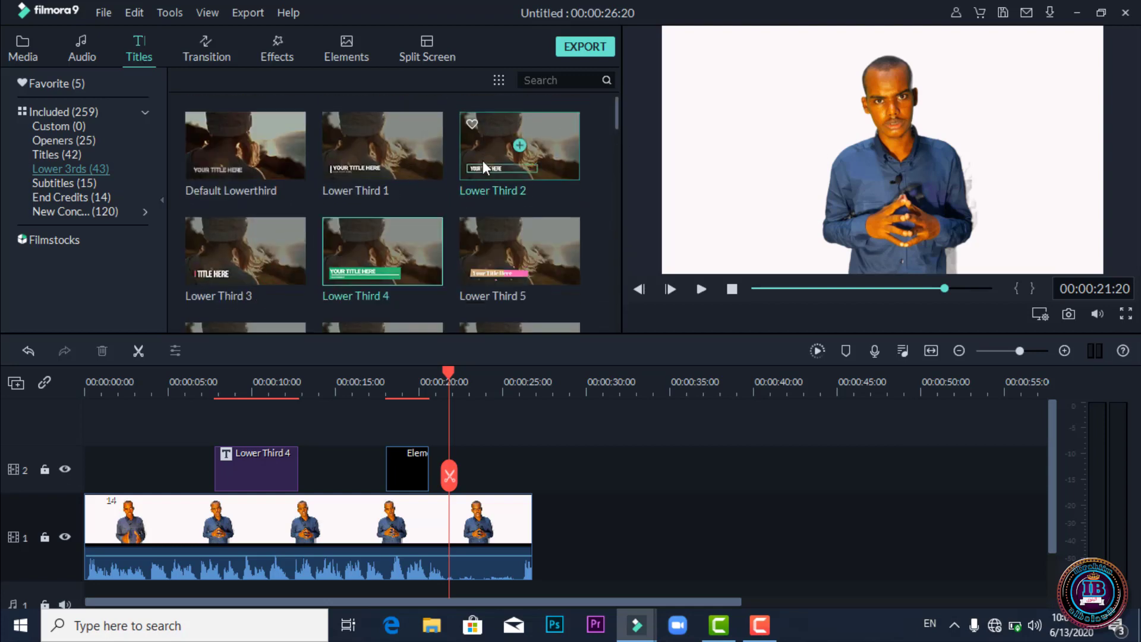
pyautogui.scroll(-10, 484, 161)
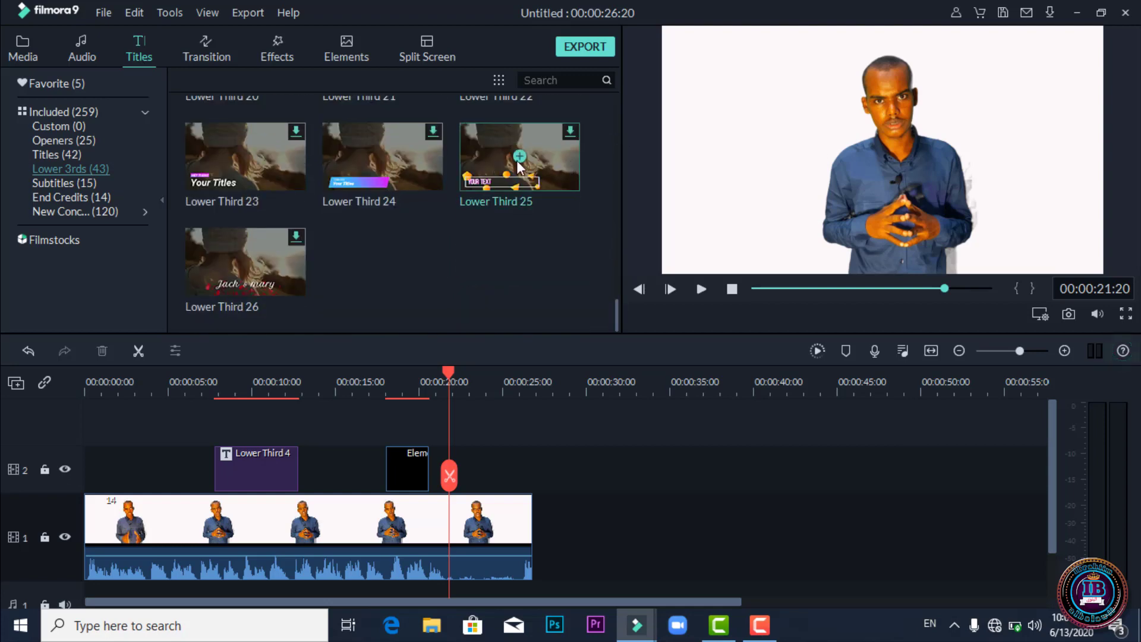